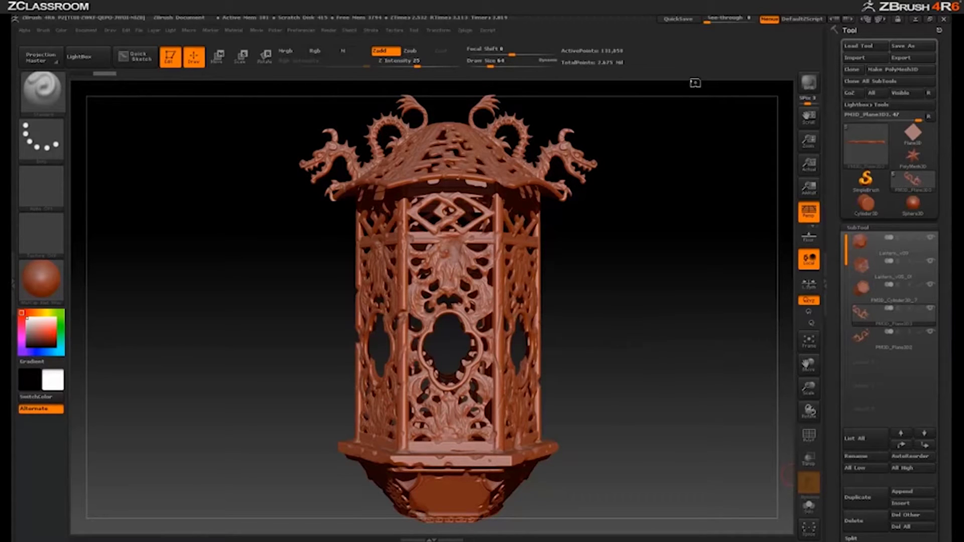
mouse_move(708, 21)
left_mouse_down()
mouse_move(730, 21)
mouse_move(705, 21)
left_mouse_up()
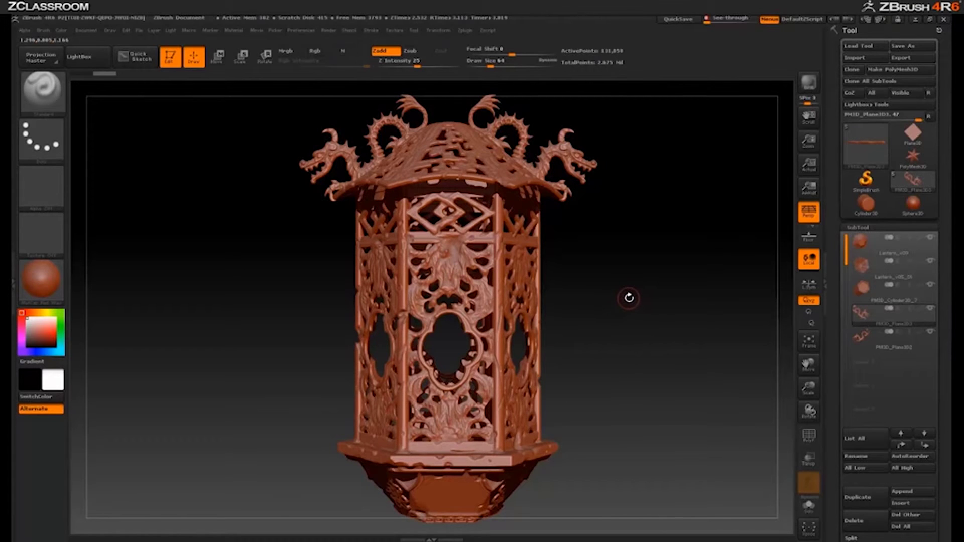
mouse_move(616, 305)
left_mouse_down()
mouse_move(609, 299)
mouse_move(645, 301)
mouse_move(631, 306)
left_mouse_up()
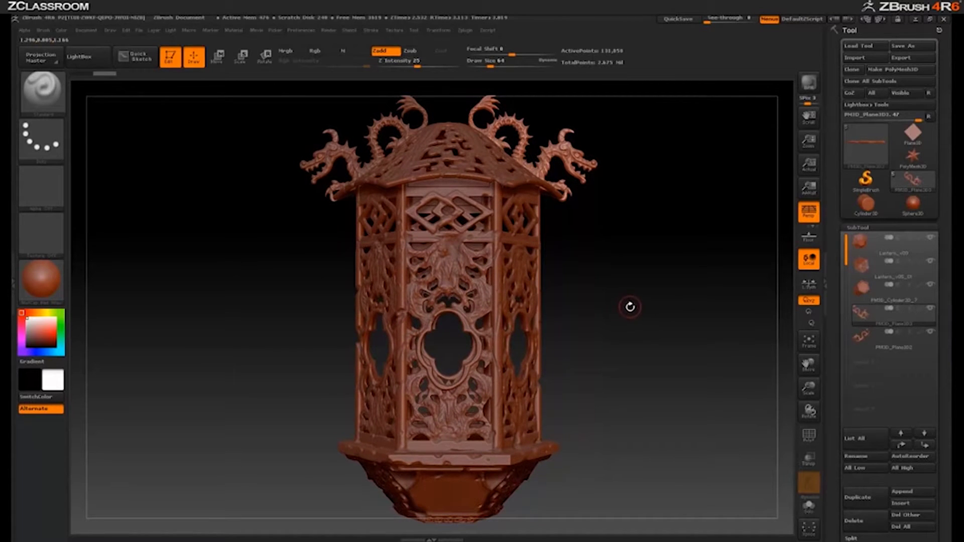
- Switch to the ZBrushCentral forum in Chrome, search for "unmystified" and open the thread about artwork inspired by the Uncharted series
key("alt+Tab")
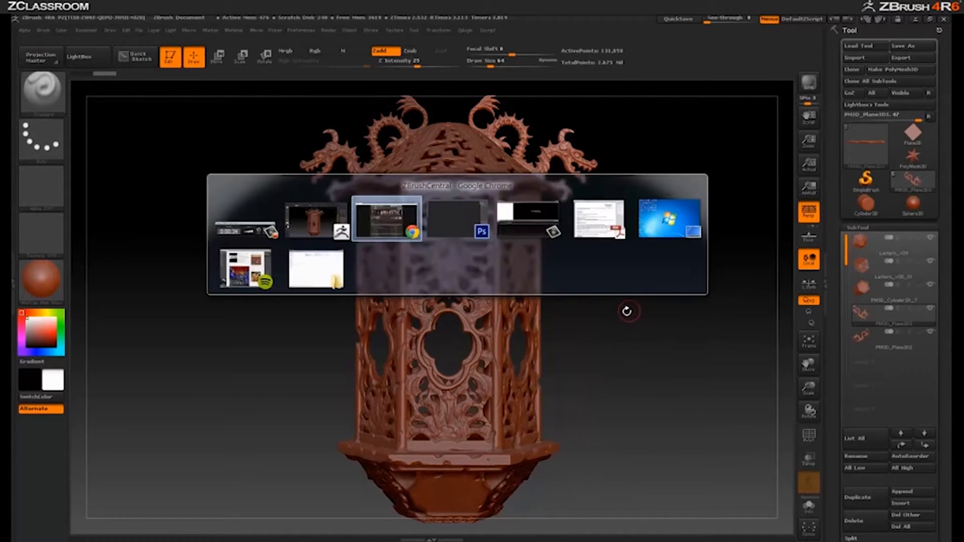
key("alt+Tab")
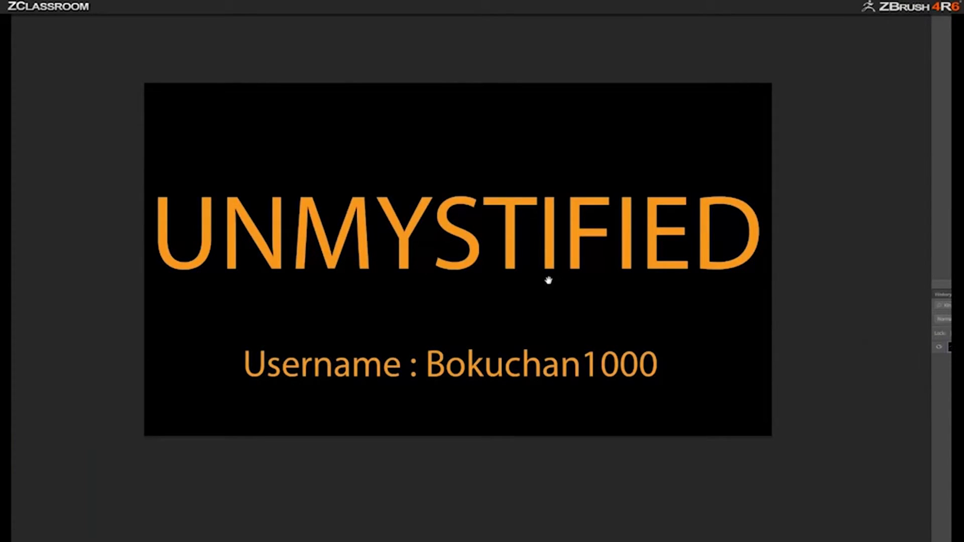
key("alt+Tab")
key("alt+Tab")
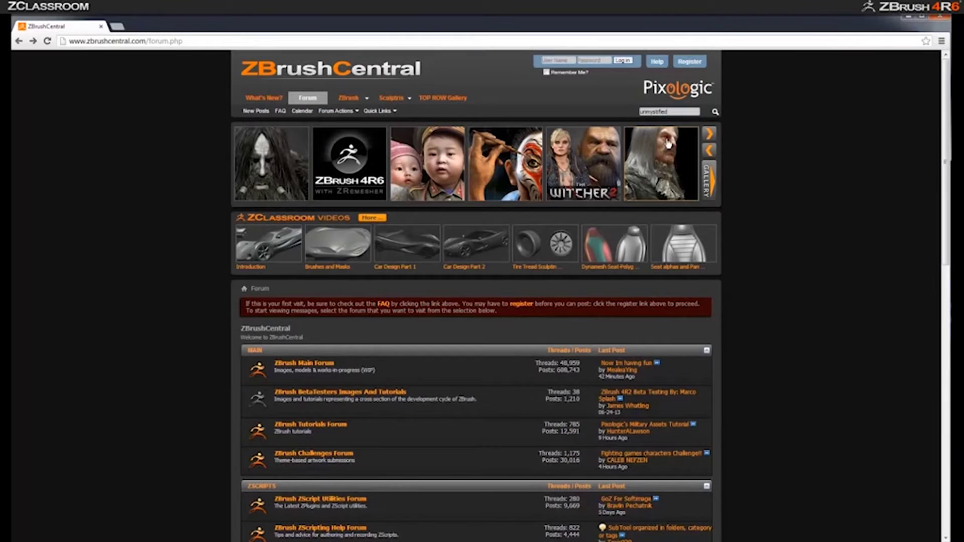
left_click(715, 112)
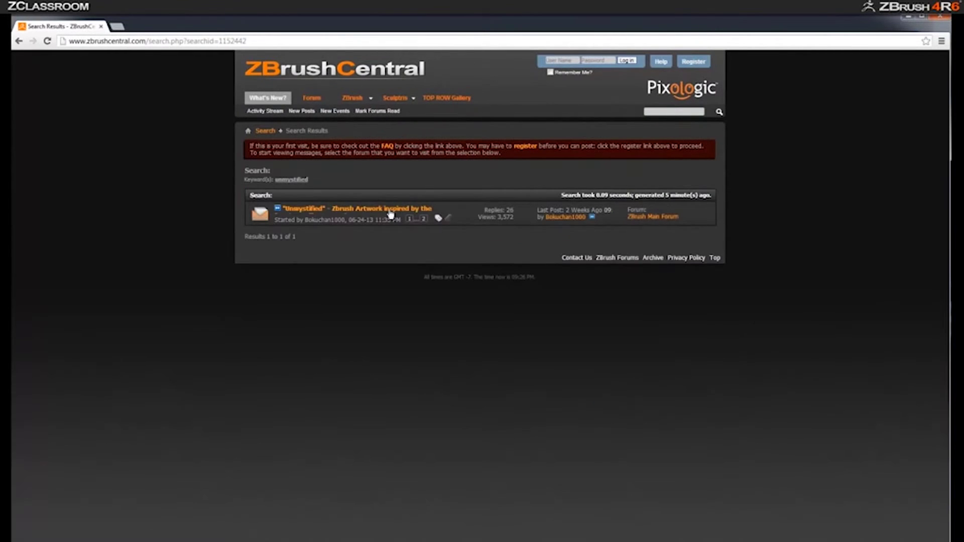
left_click(390, 210)
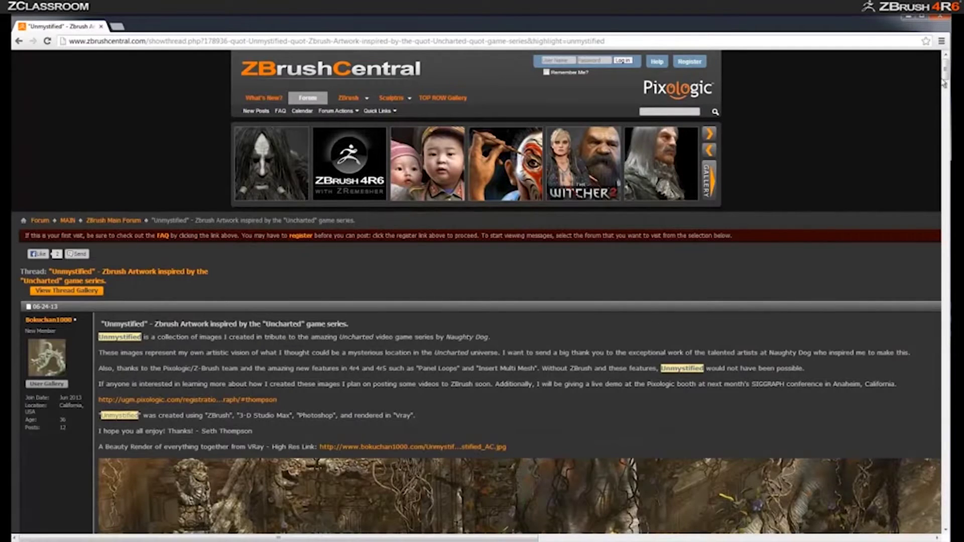
- Examine the scene render and the close-up lantern renders in the thread, from the roof down to the base
left_click_drag(945, 73, 945, 90)
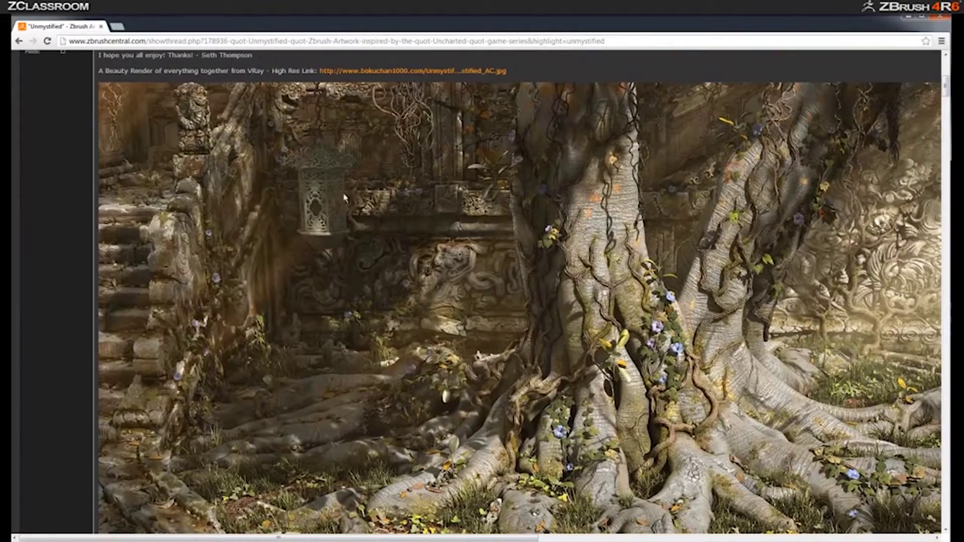
left_click_drag(946, 90, 946, 375)
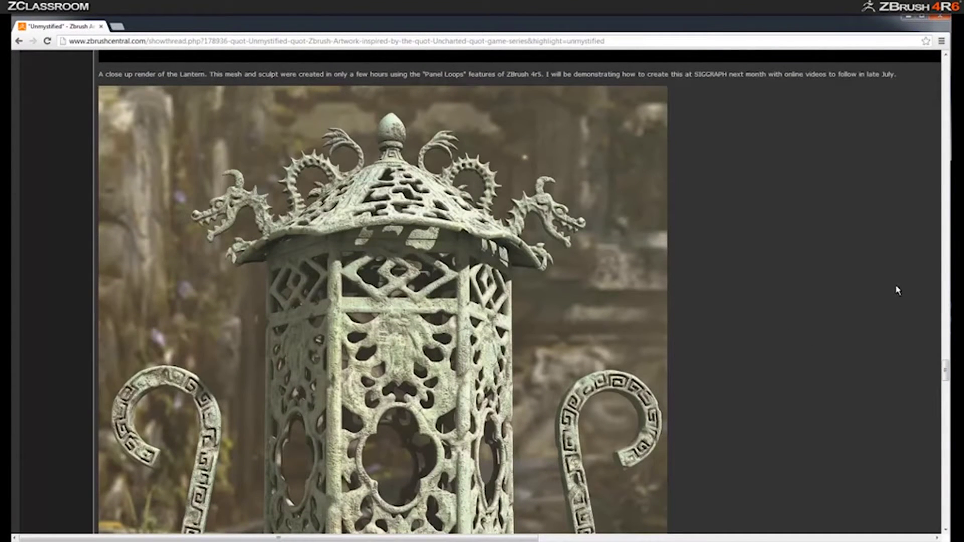
mouse_move(946, 374)
left_mouse_down()
mouse_move(946, 395)
mouse_move(946, 366)
mouse_move(947, 394)
mouse_move(947, 385)
left_mouse_up()
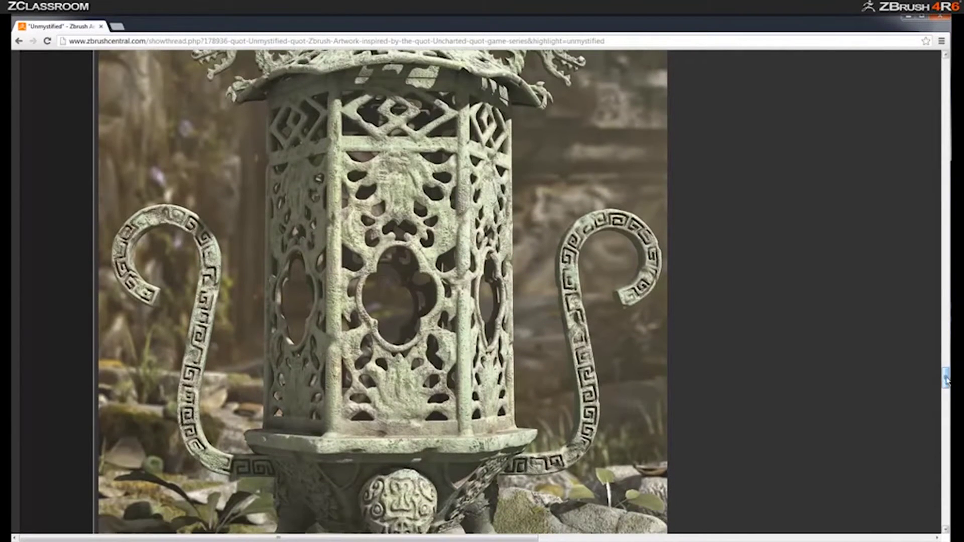
left_click(404, 410)
- Switch to ZBrush, make the Cylinder3D primitive the active tool and display its polygon wireframe
key("alt+Tab")
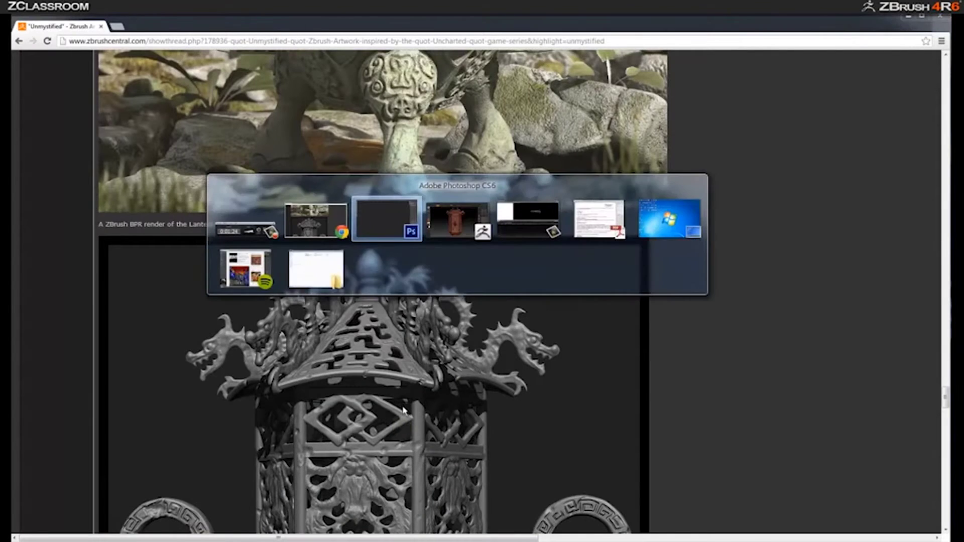
key("alt+Tab")
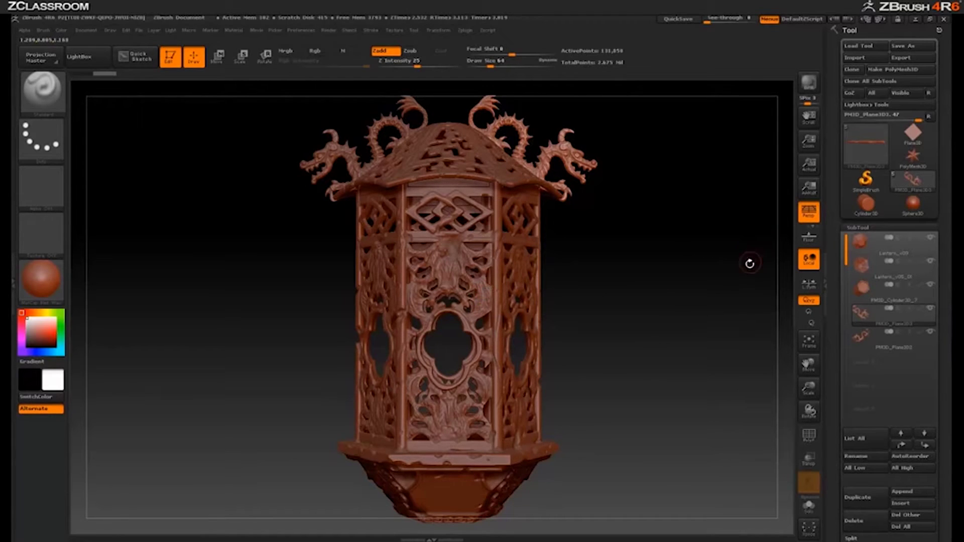
mouse_move(868, 212)
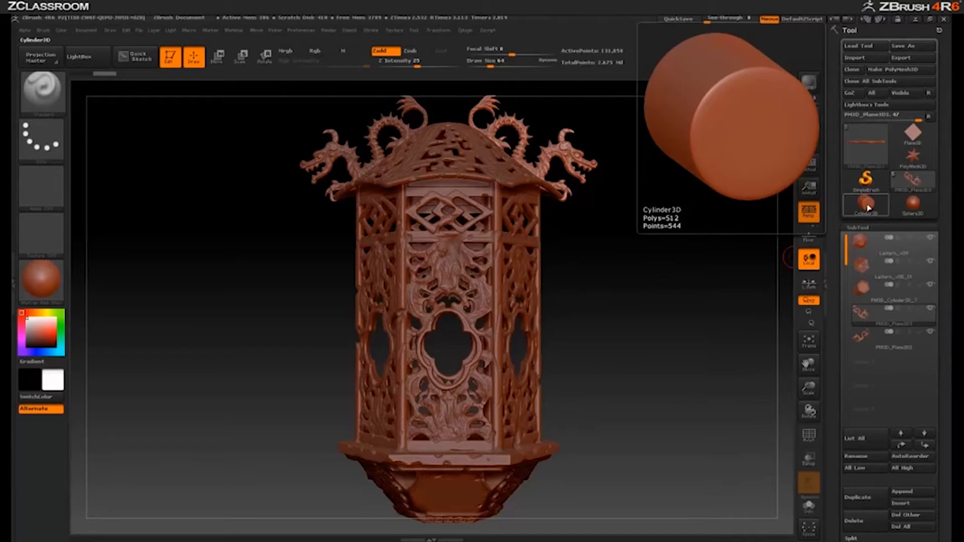
left_click(865, 207)
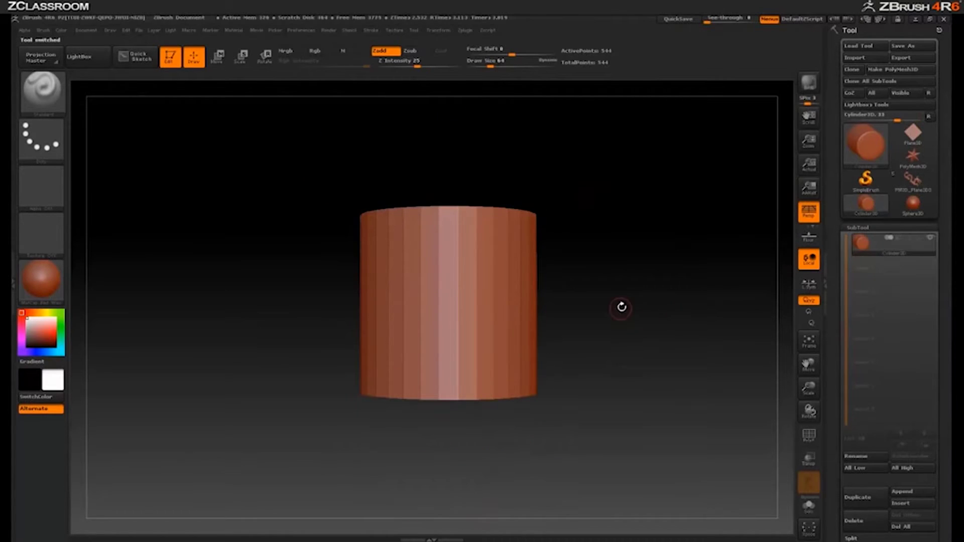
mouse_move(628, 303)
left_mouse_down()
mouse_move(620, 337)
mouse_move(623, 324)
left_mouse_up()
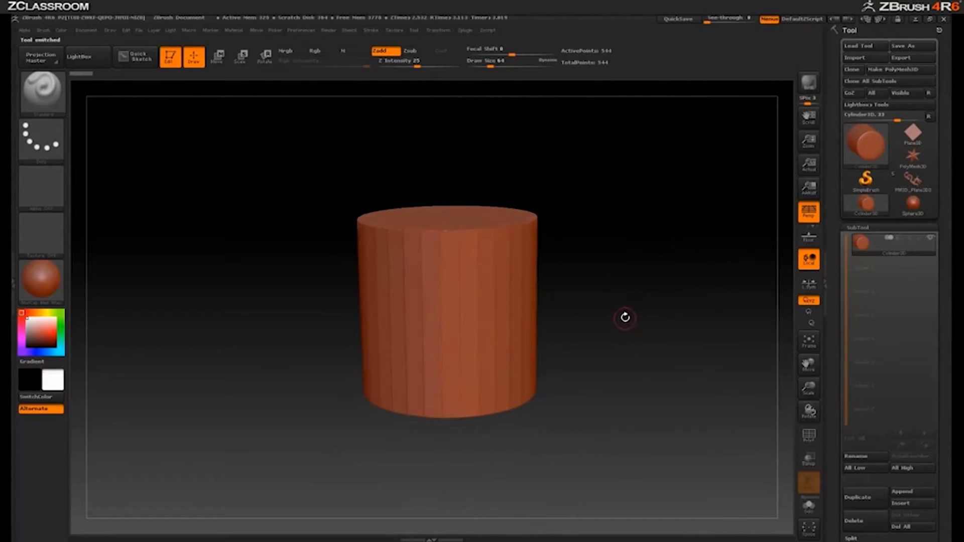
key("shift")
key("shift+f")
mouse_move(625, 312)
left_mouse_down()
mouse_move(622, 353)
mouse_move(631, 297)
mouse_move(651, 344)
left_mouse_up()
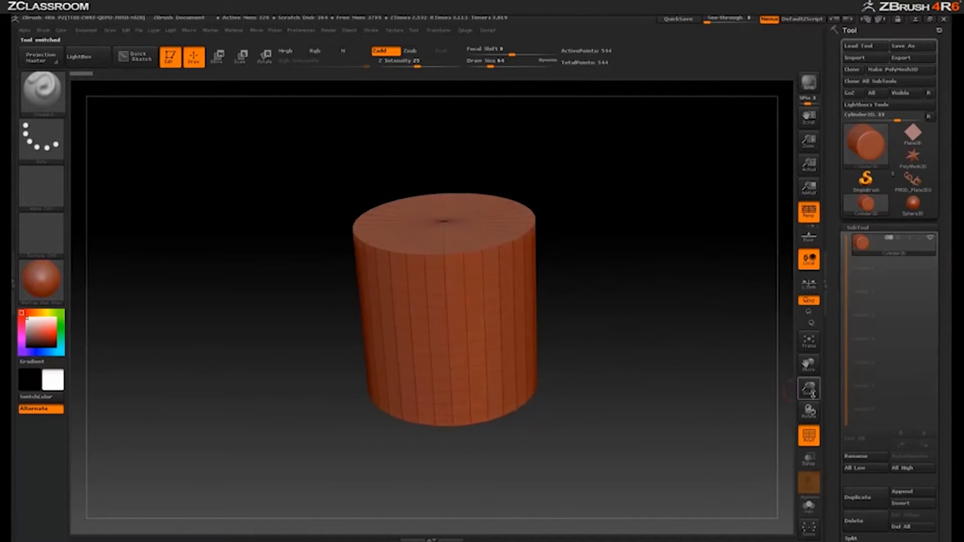
- Set the cylinder's horizontal divisions (HDivide) to 6 in its initialization settings to make it a hexagonal prism
left_click_drag(830, 410, 841, 307)
left_click_drag(849, 425, 852, 417)
left_click(858, 416)
left_click_drag(862, 205, 868, 273)
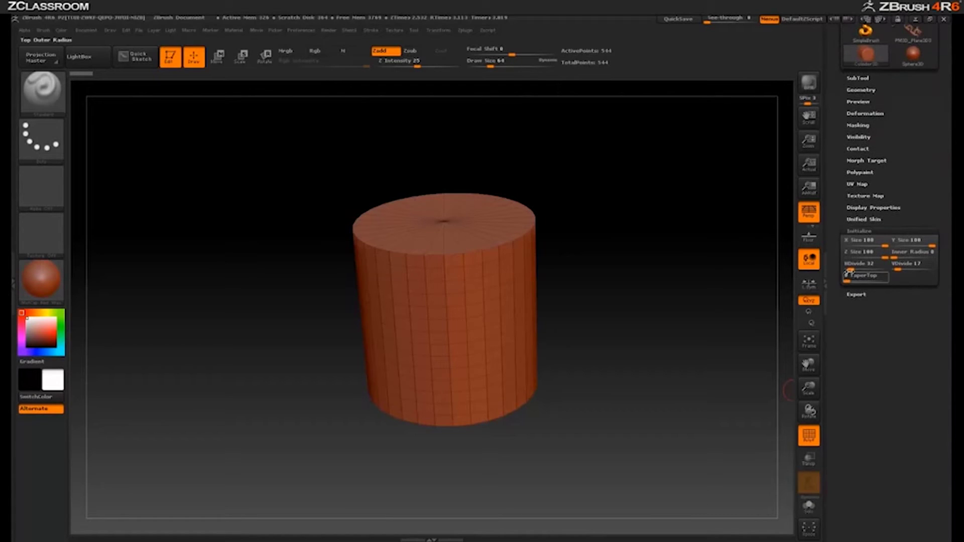
left_click_drag(848, 269, 847, 270)
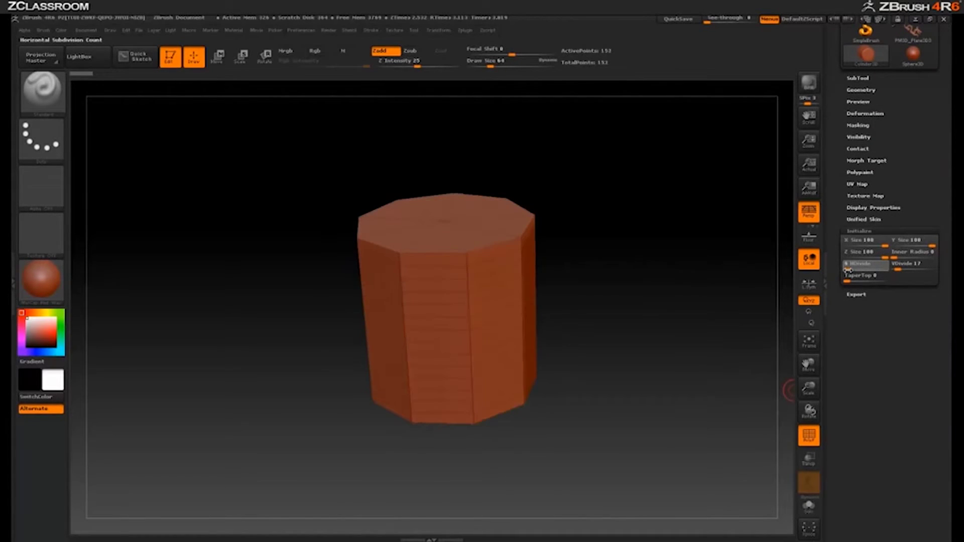
left_click_drag(848, 270, 847, 270)
left_click(853, 289)
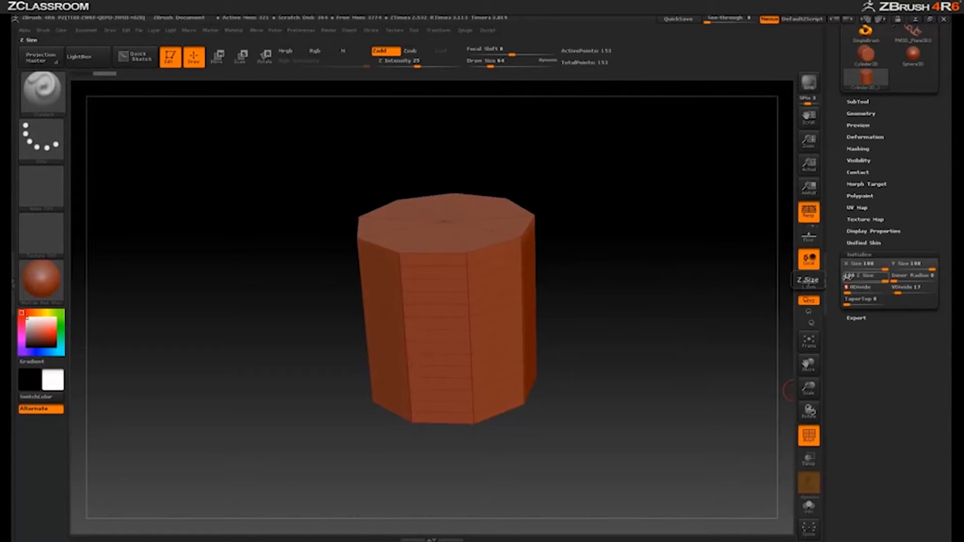
type("6")
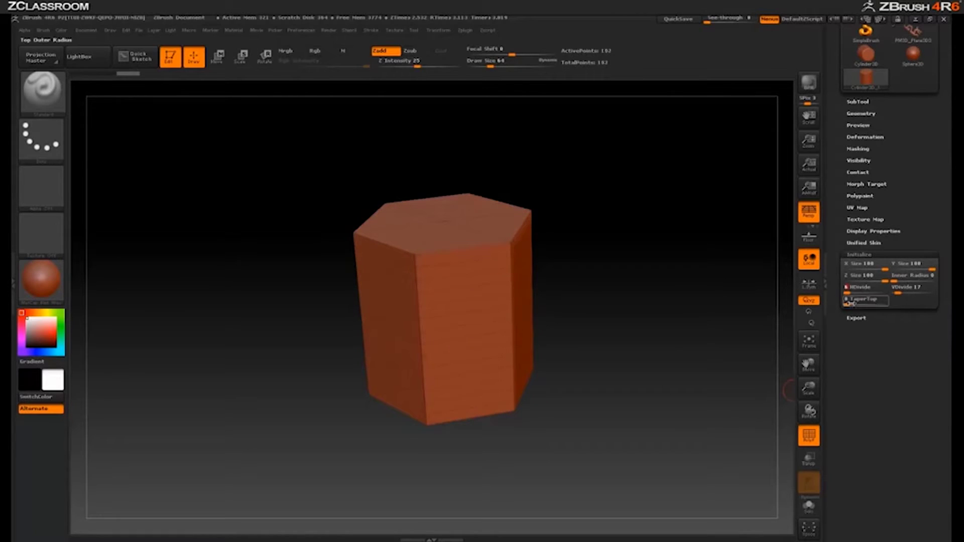
- Reduce the hexagonal prism's vertical divisions (VDivide) to 4 and view it from the front without perspective
left_click_drag(898, 293, 906, 291)
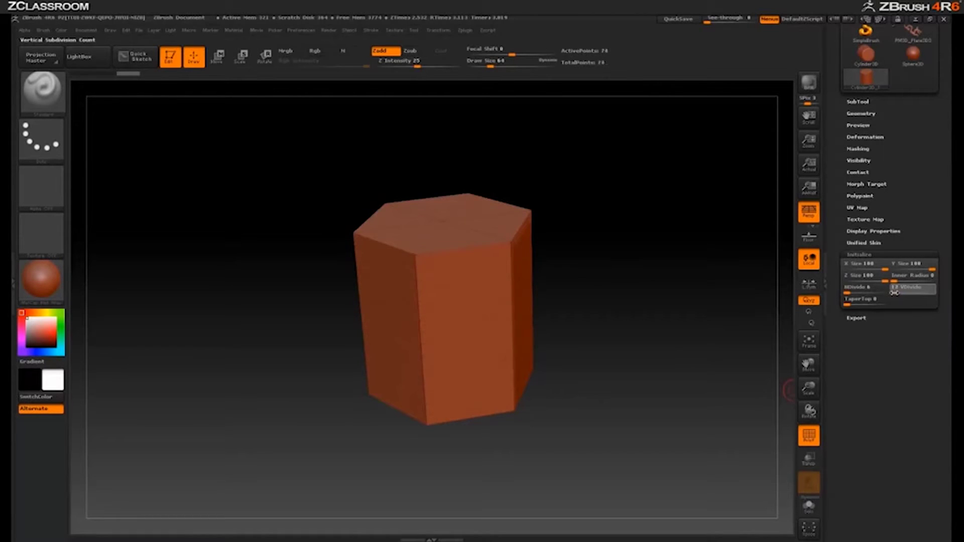
left_click_drag(888, 292, 888, 292)
left_click_drag(646, 331, 671, 374)
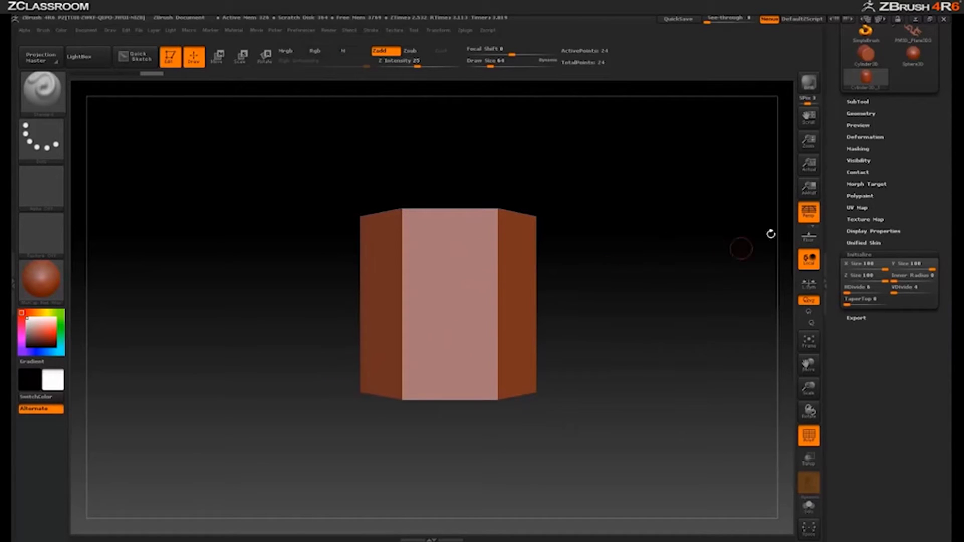
left_click(809, 216)
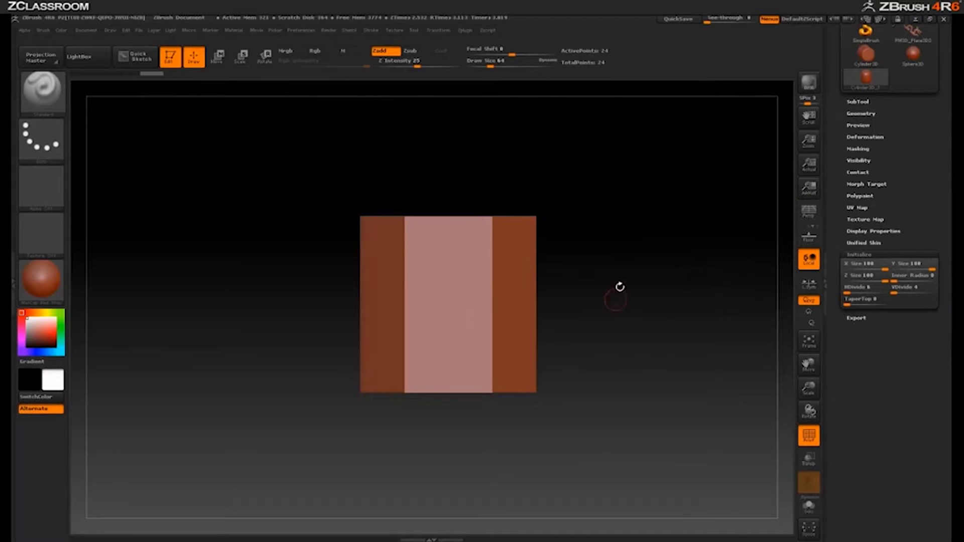
right_click_drag(640, 278, 645, 280, "ctrl")
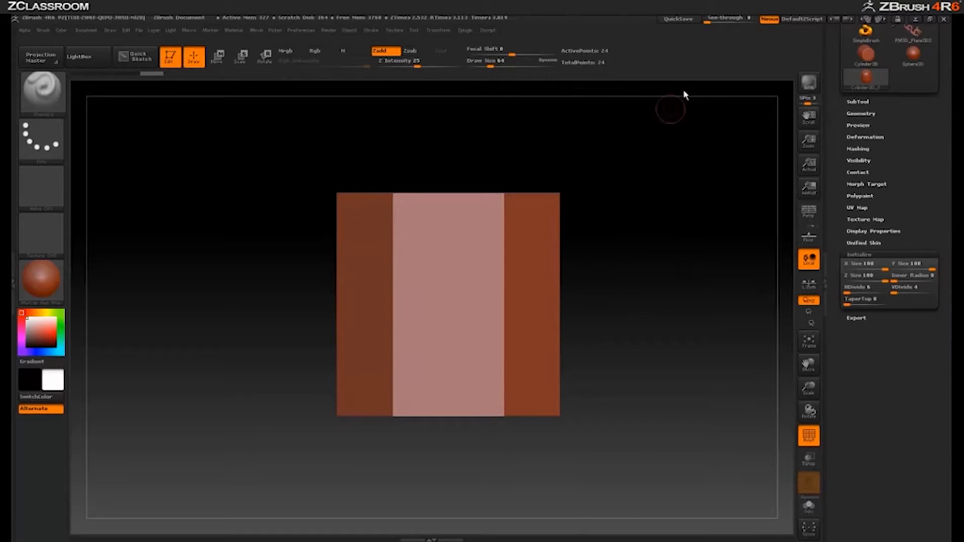
- Switch to Photoshop, bring up the lantern reference Unmystified_F.jpg and enlarge it around the lantern body
mouse_move(708, 19)
left_mouse_down()
mouse_move(751, 24)
mouse_move(701, 25)
left_mouse_up()
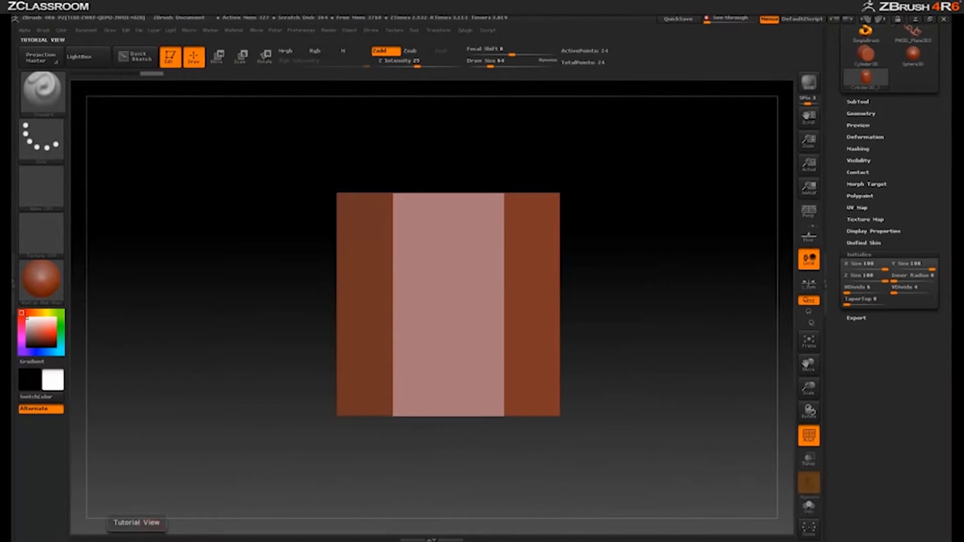
left_click(53, 537)
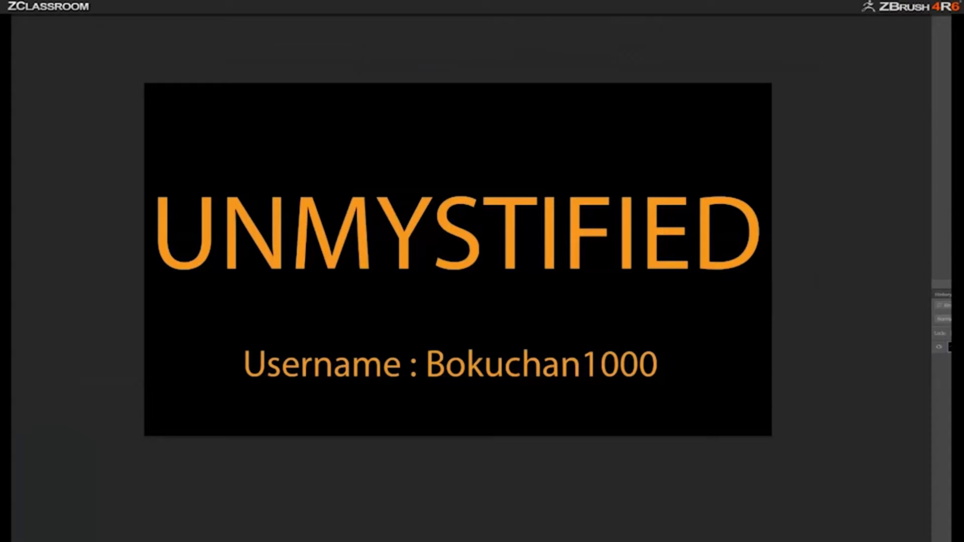
left_click(31, 8)
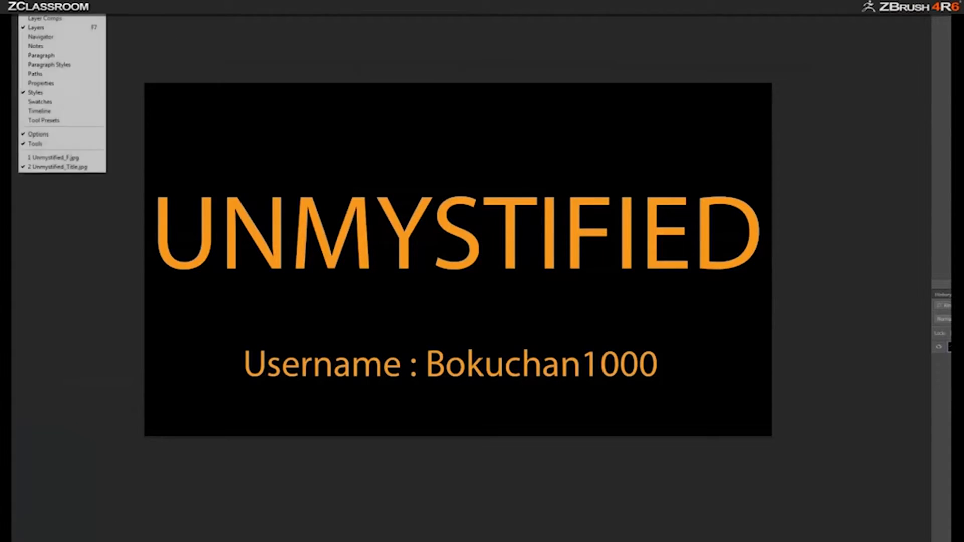
left_click(68, 157)
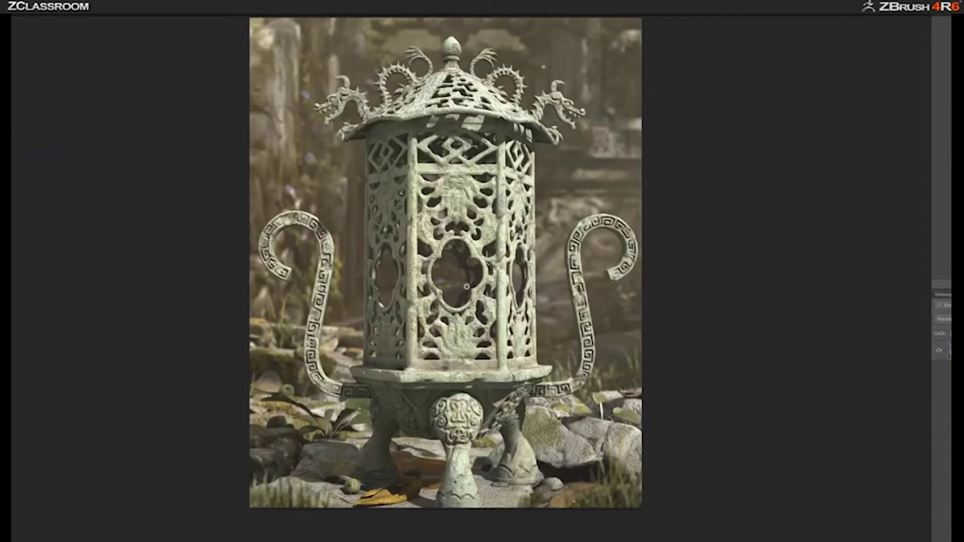
scroll(467, 287, "up", 2)
left_click_drag(467, 277, 452, 323)
- Switch to ZBrush, set the see-through transparency to about 59 and fit the prism's width over the reference lantern's body
key("alt+Tab")
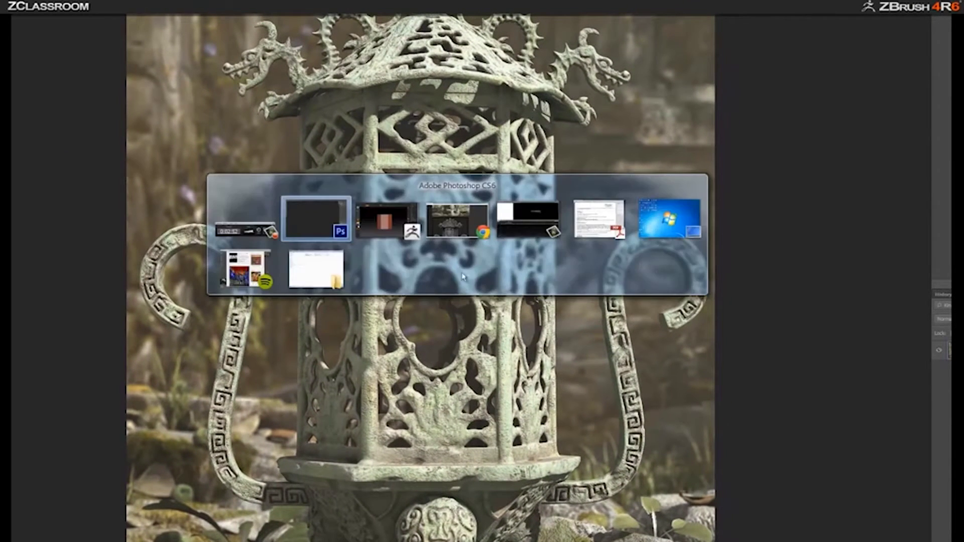
key("alt+Tab")
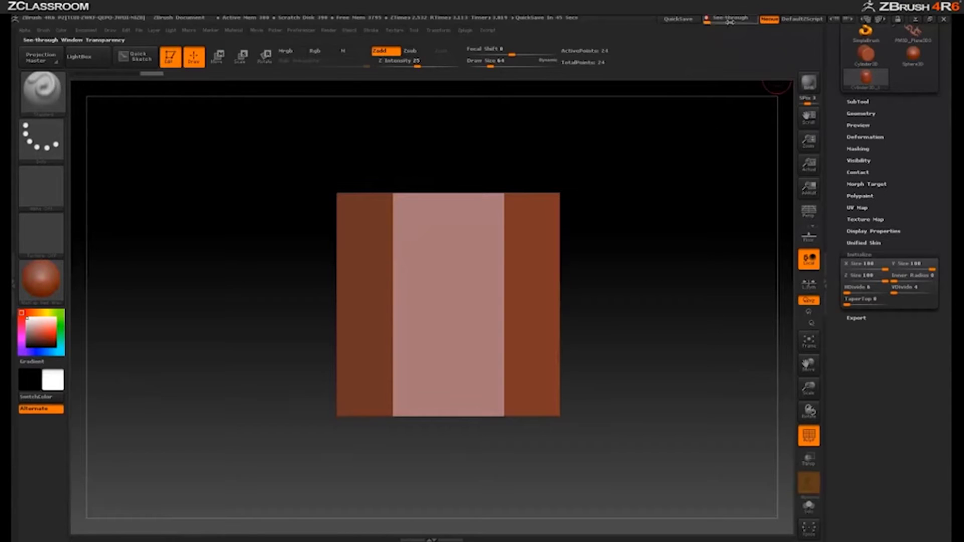
left_click_drag(708, 20, 735, 24)
mouse_move(543, 307)
right_mouse_down("alt")
mouse_move(513, 319)
mouse_move(536, 308)
right_mouse_up("alt")
left_click_drag(502, 312, 531, 311)
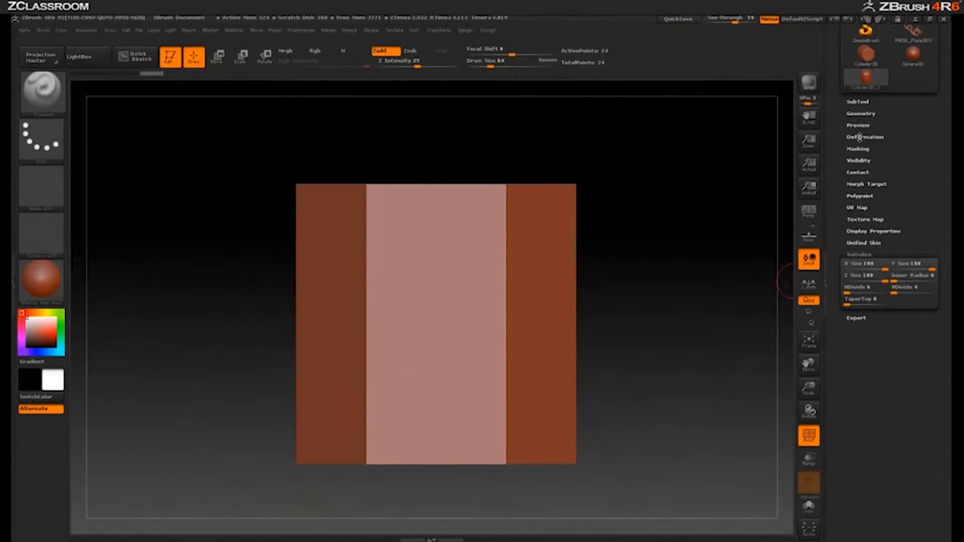
- Stretch the hexagonal prism vertically with the Size deformation on the Z axis only, matching the reference lantern body's height
left_click(860, 136)
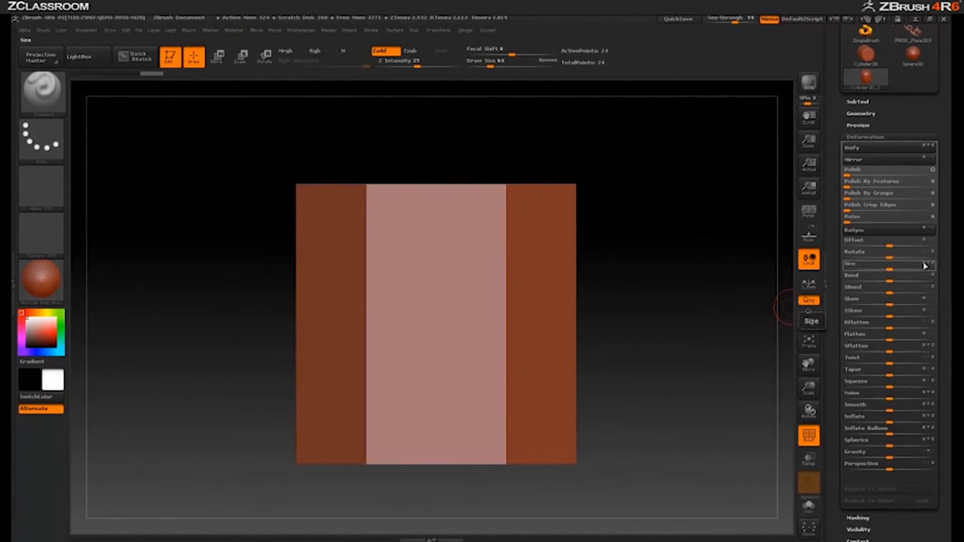
left_click_drag(890, 269, 850, 275)
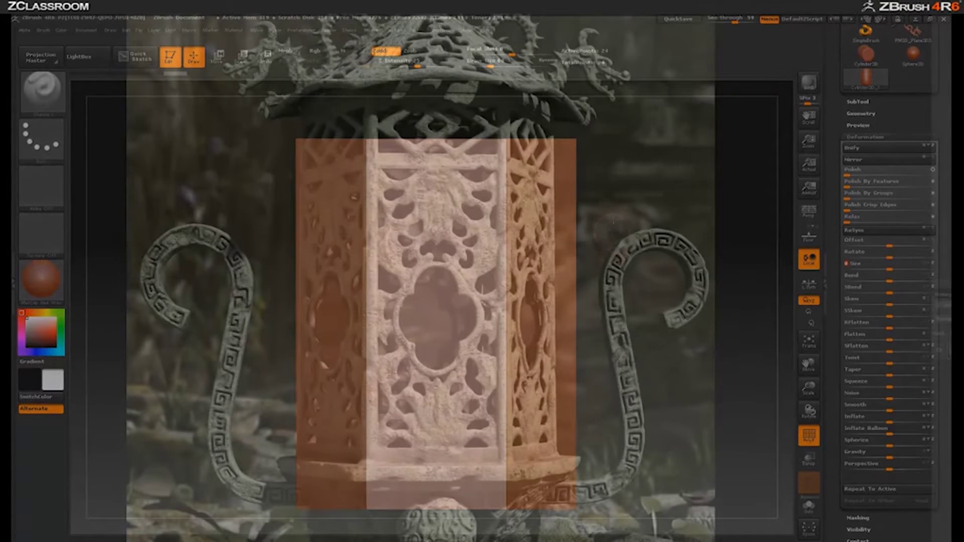
left_click_drag(611, 235, 608, 186, "alt")
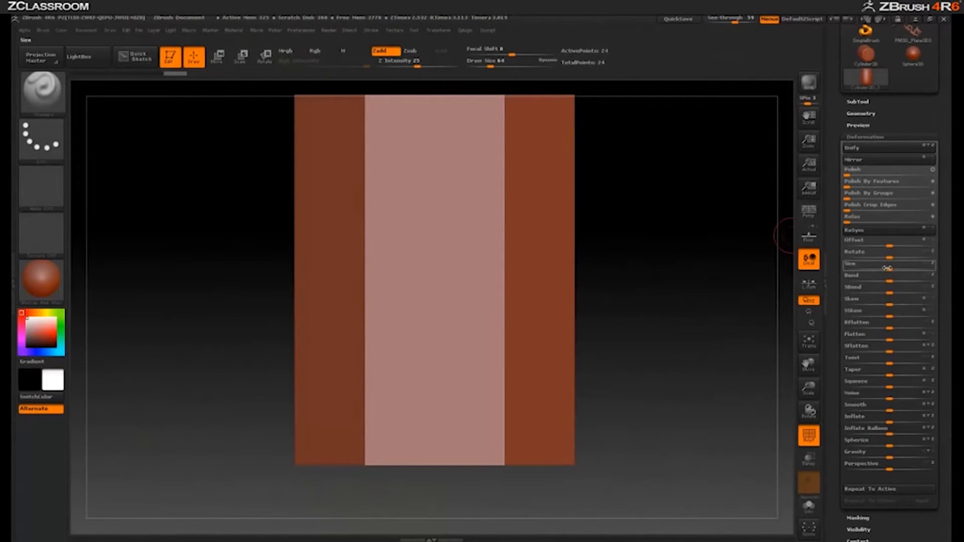
left_click_drag(890, 270, 897, 269)
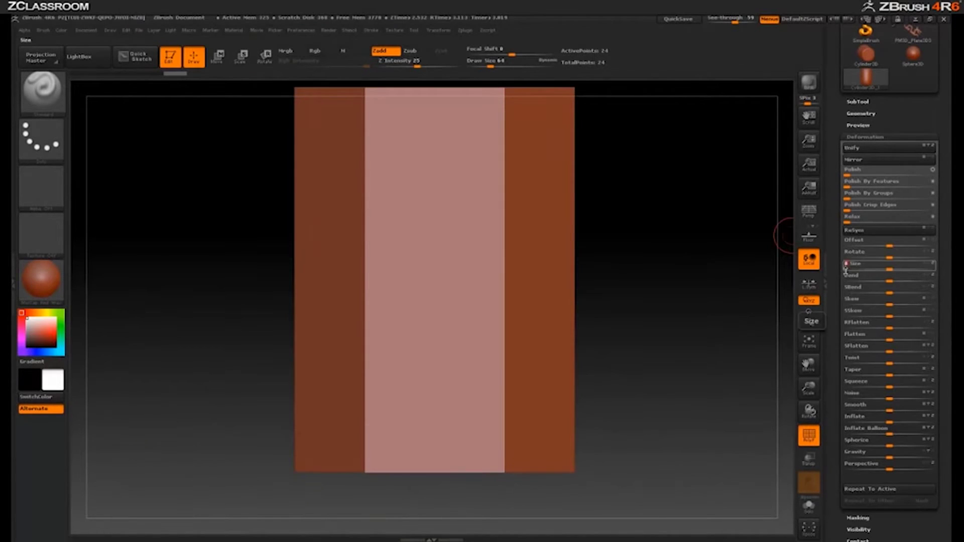
- Turn off the see-through view and convert the hexagonal prism into a PolyMesh3D
left_click_drag(637, 240, 640, 234, "alt")
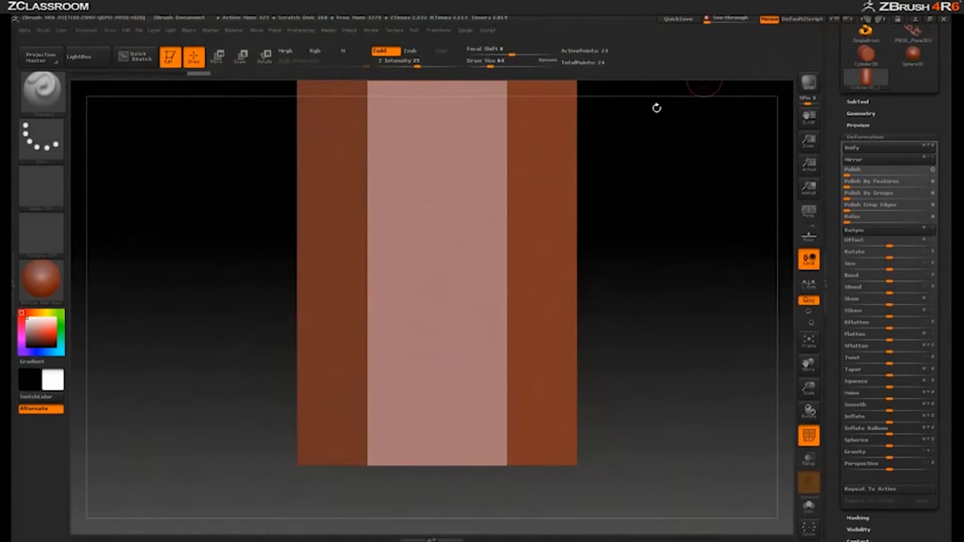
left_click_drag(637, 232, 642, 303)
left_click(852, 103)
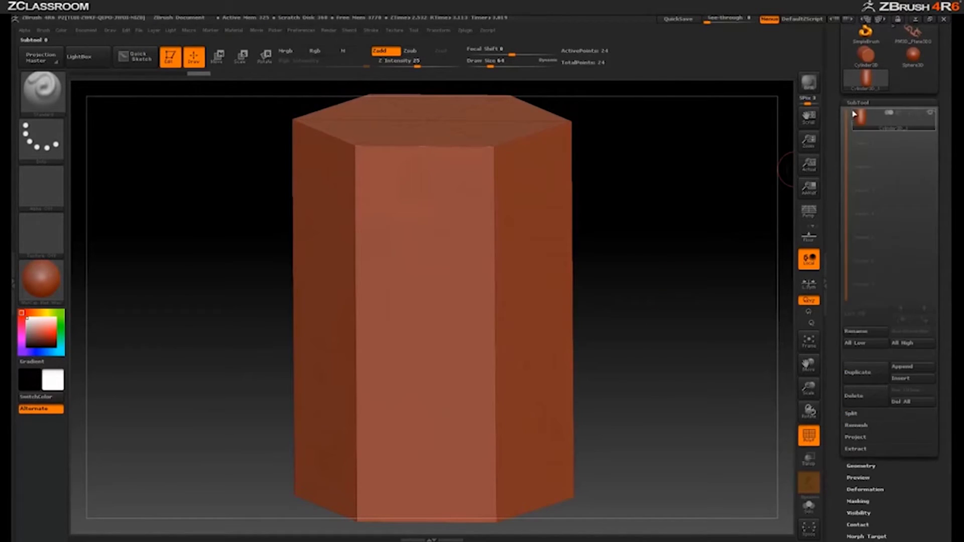
mouse_move(852, 123)
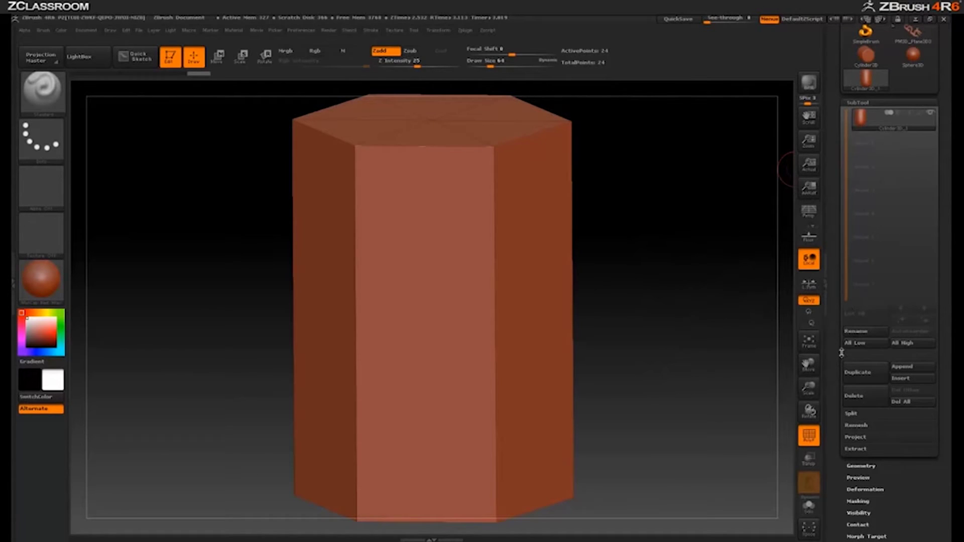
left_click_drag(833, 367, 835, 453)
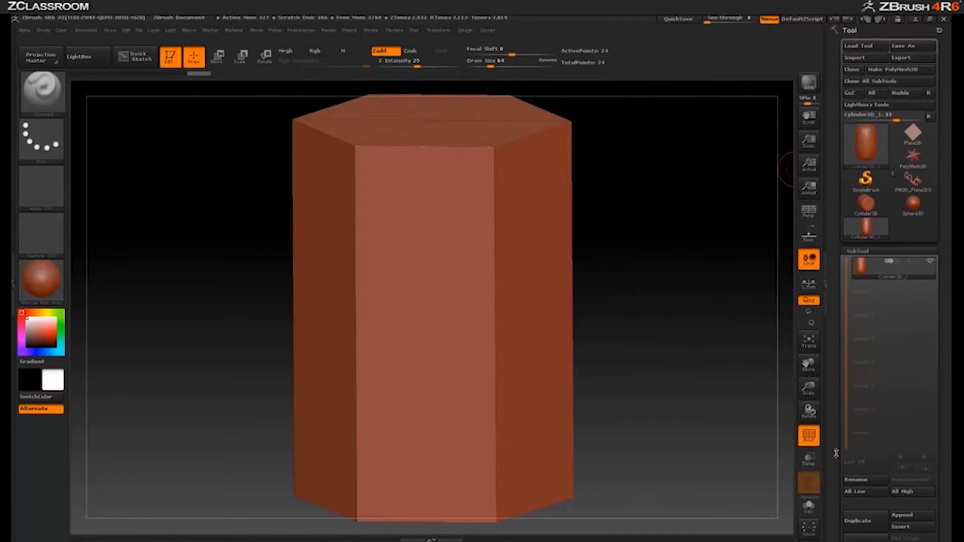
left_click(892, 70)
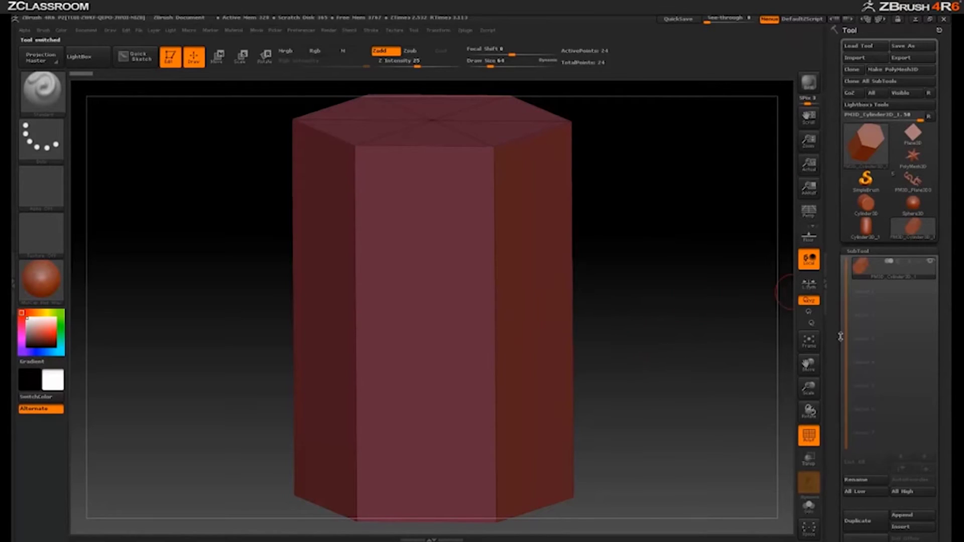
- Duplicate the hexagonal prism subtool three times
scroll(839, 497, "down", 3)
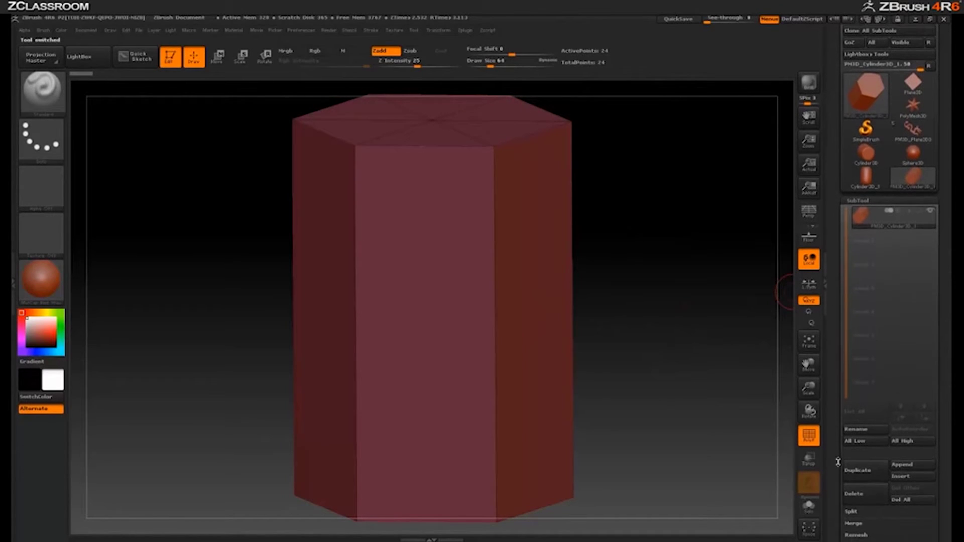
left_click(853, 472)
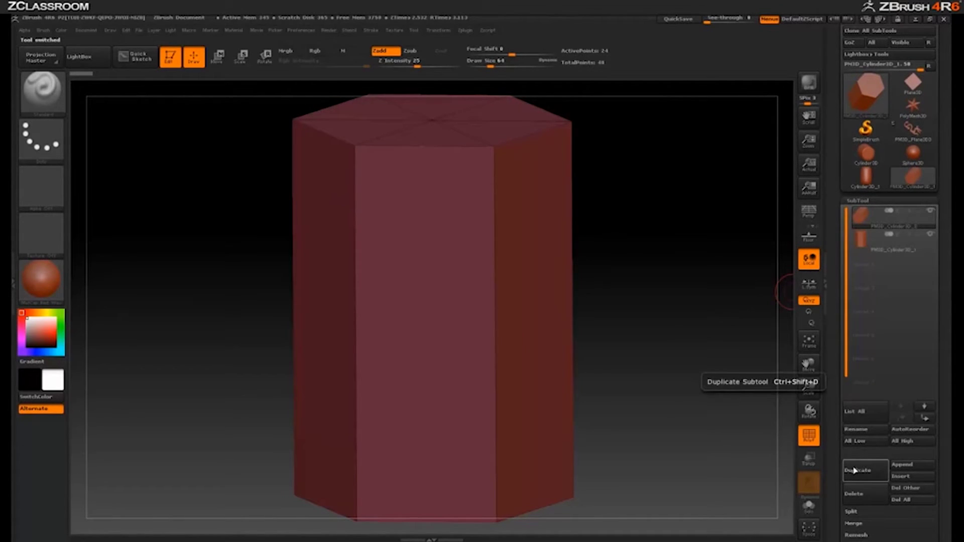
left_click(855, 471)
left_click(854, 470)
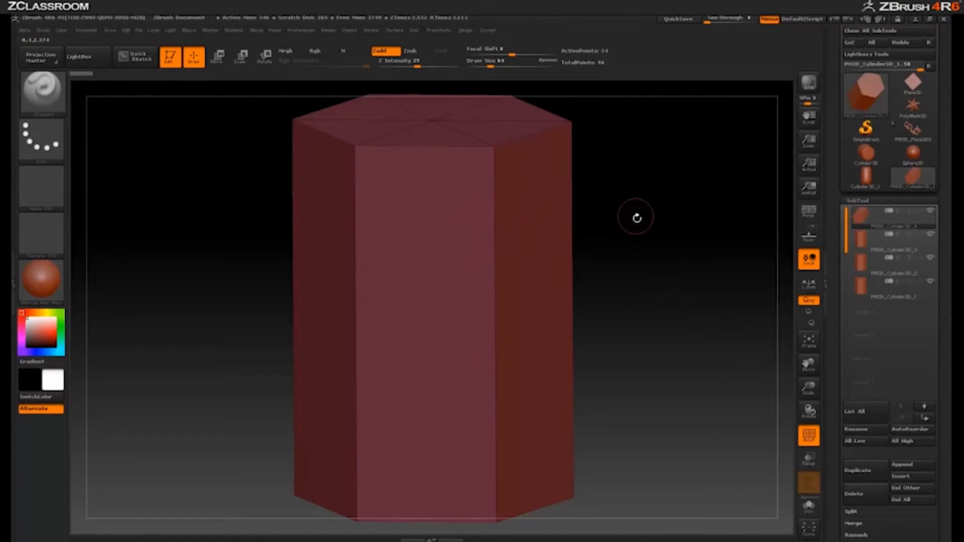
- Hide all faces of the first prism subtool except its front side panel, working from the end view
left_click_drag(631, 299, 637, 388)
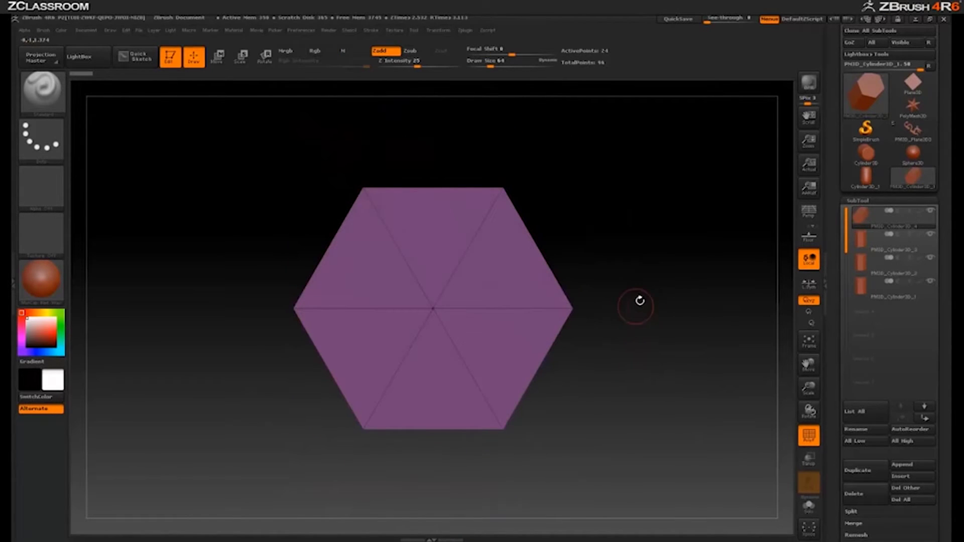
mouse_move(932, 213)
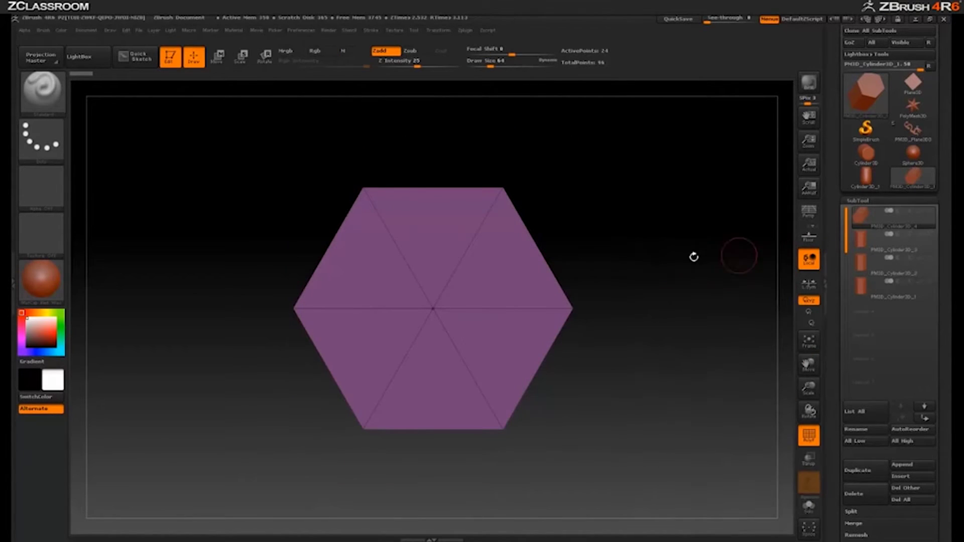
key("ctrl+shift")
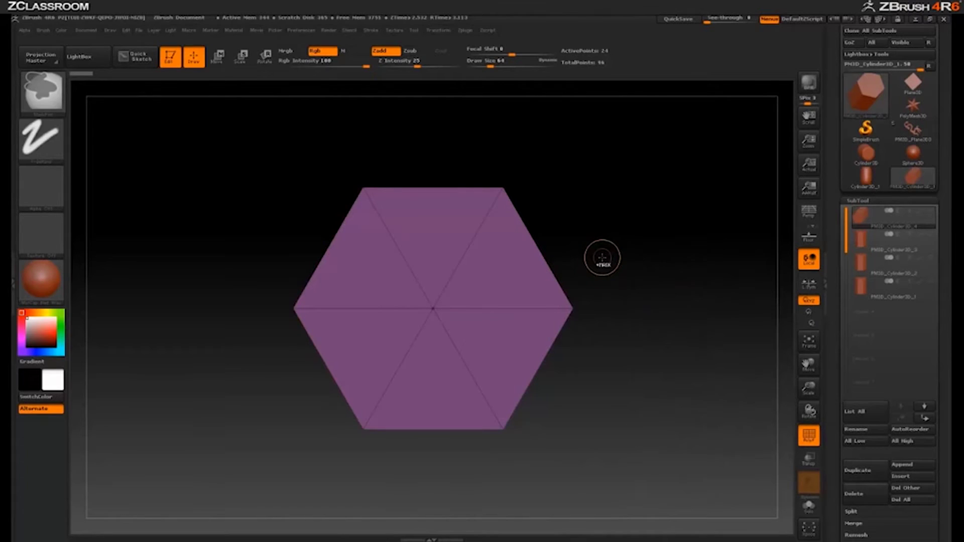
left_click_drag(632, 157, 280, 310, "ctrl+alt+shift")
mouse_move(636, 228)
left_mouse_down("ctrl+alt+shift")
mouse_move(385, 333)
mouse_move(239, 373)
left_mouse_up("ctrl+alt+shift")
left_click_drag(635, 350, 639, 252)
mouse_move(598, 377)
left_mouse_down()
mouse_move(592, 316)
mouse_move(600, 379)
left_mouse_up()
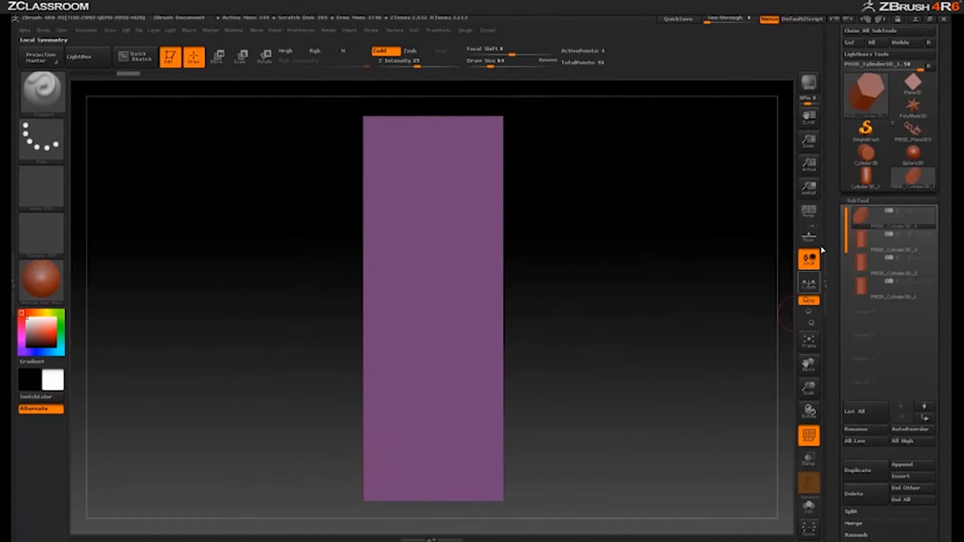
- Delete the hidden geometry of the first subtool, keeping only the front rectangular panel
left_click_drag(832, 400, 839, 319)
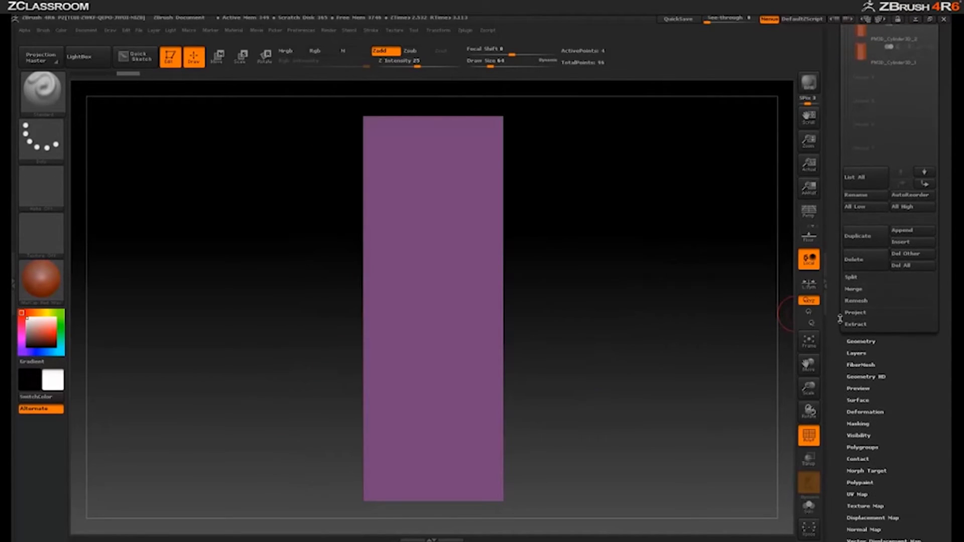
left_click(851, 343)
left_click_drag(839, 215, 847, 253)
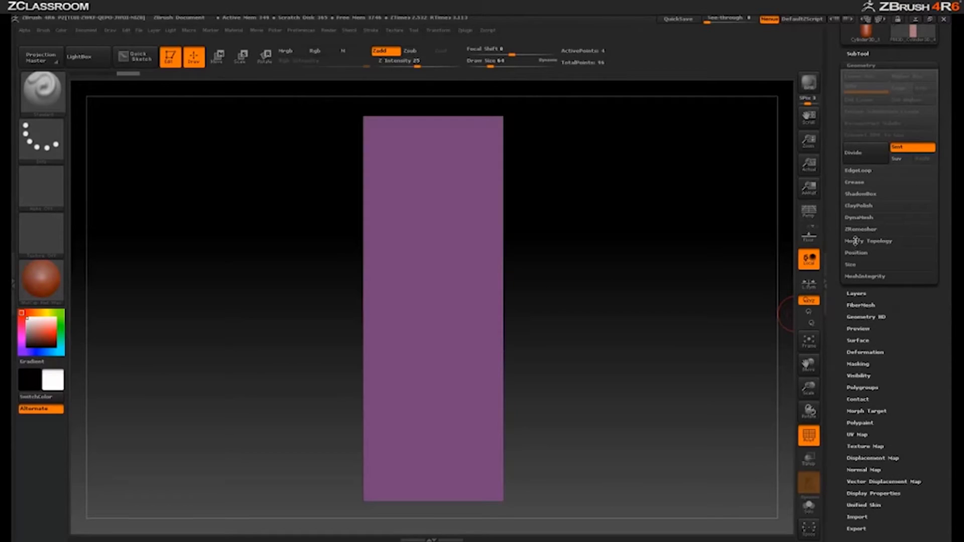
left_click(855, 241)
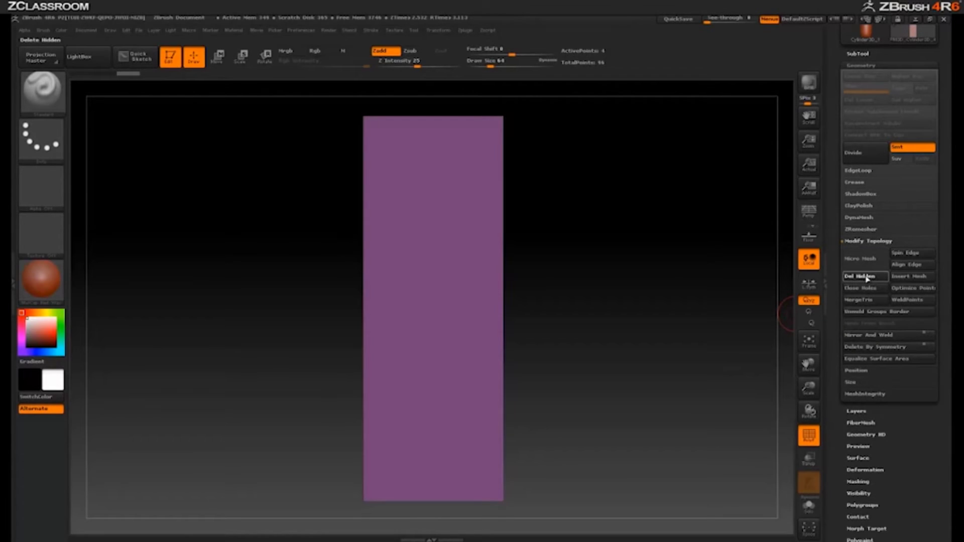
left_click_drag(836, 194, 835, 287)
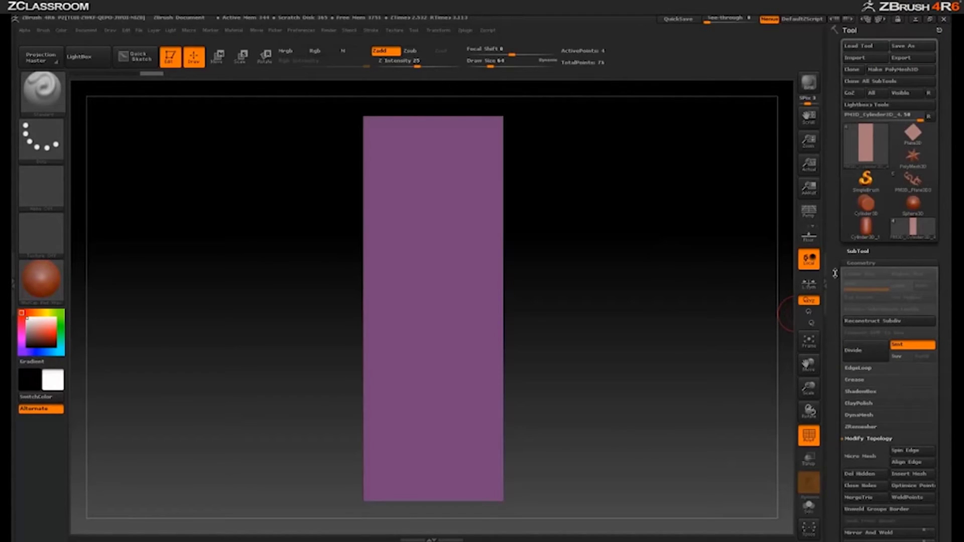
mouse_move(627, 294)
left_mouse_down()
mouse_move(613, 304)
mouse_move(644, 291)
left_mouse_up()
- Select the second prism subtool and hide everything except one triangular segment of its hexagonal end cap
left_click(852, 251)
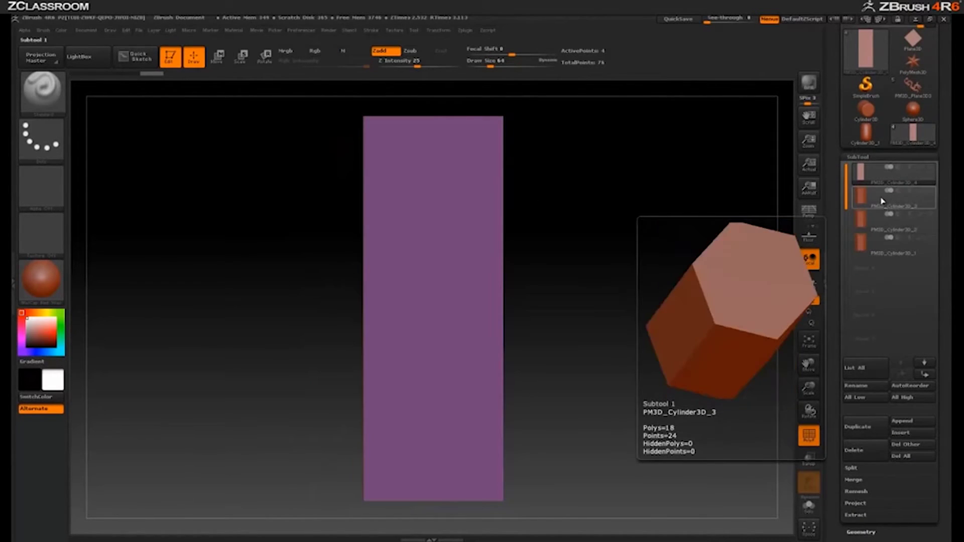
left_click(880, 206)
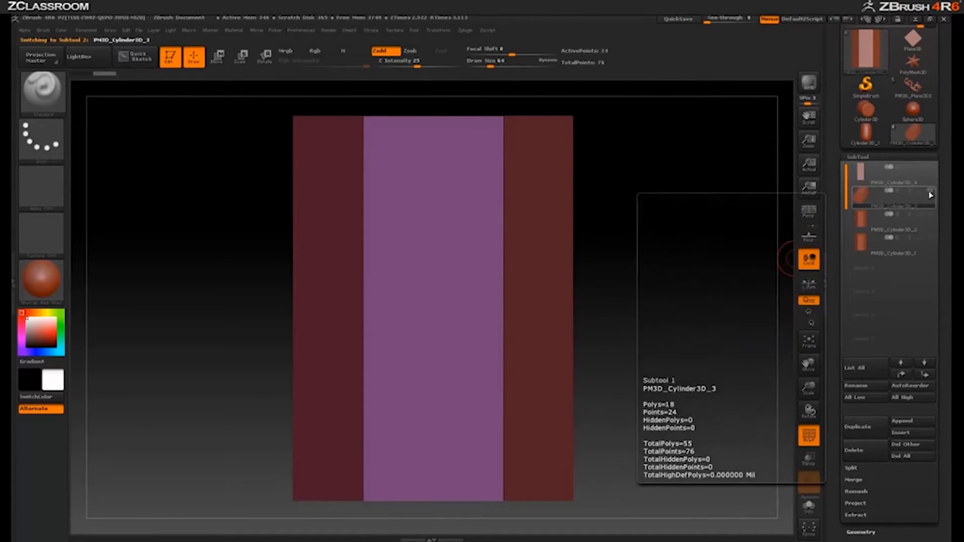
left_click_drag(757, 276, 650, 279)
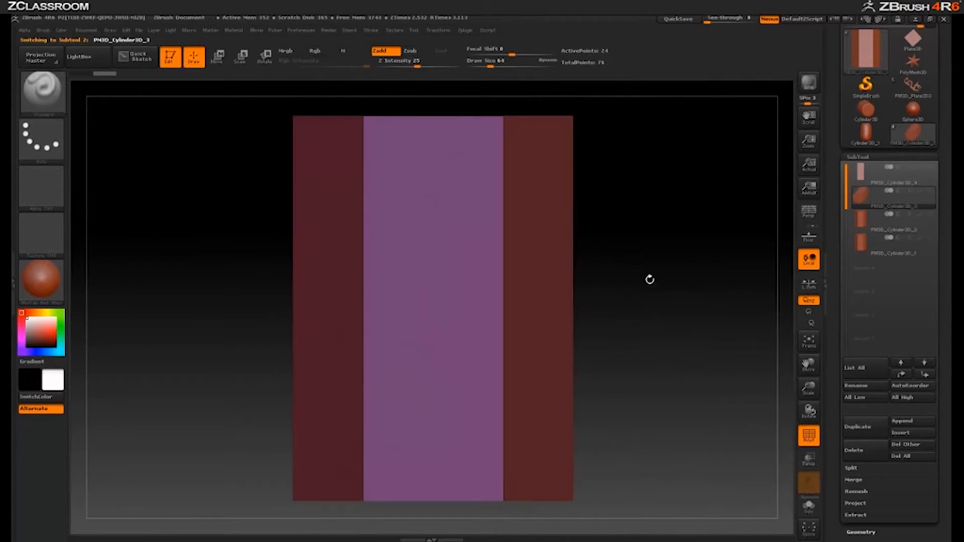
mouse_move(673, 333)
left_mouse_down("ctrl+shift")
mouse_move(516, 431)
mouse_move(474, 434)
left_mouse_up("ctrl+shift")
key("f")
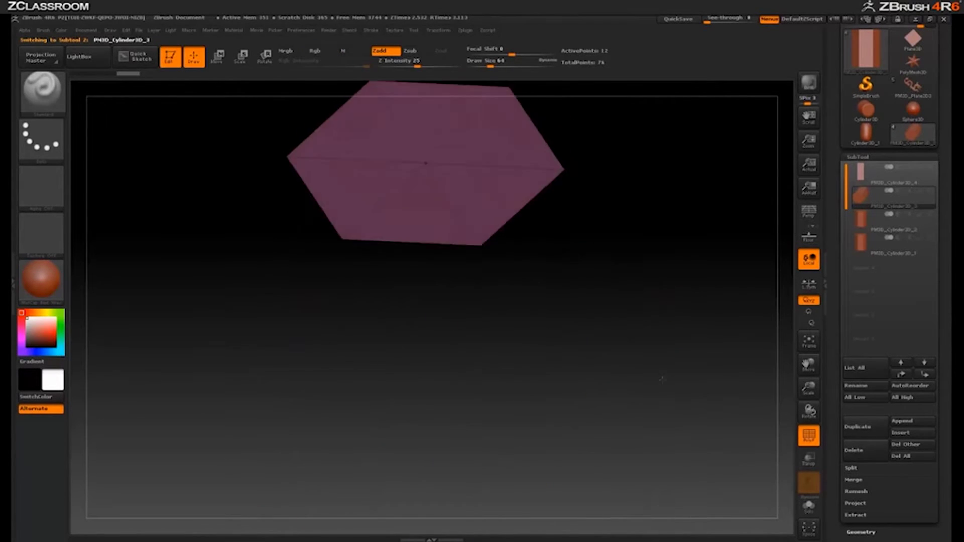
left_click_drag(626, 149, 371, 281, "ctrl+alt+shift")
left_click_drag(594, 260, 519, 352, "ctrl+alt+shift")
left_click_drag(333, 258, 284, 370, "ctrl+alt+shift")
mouse_move(562, 336)
left_mouse_down()
mouse_move(574, 281)
mouse_move(560, 291)
mouse_move(572, 334)
left_mouse_up()
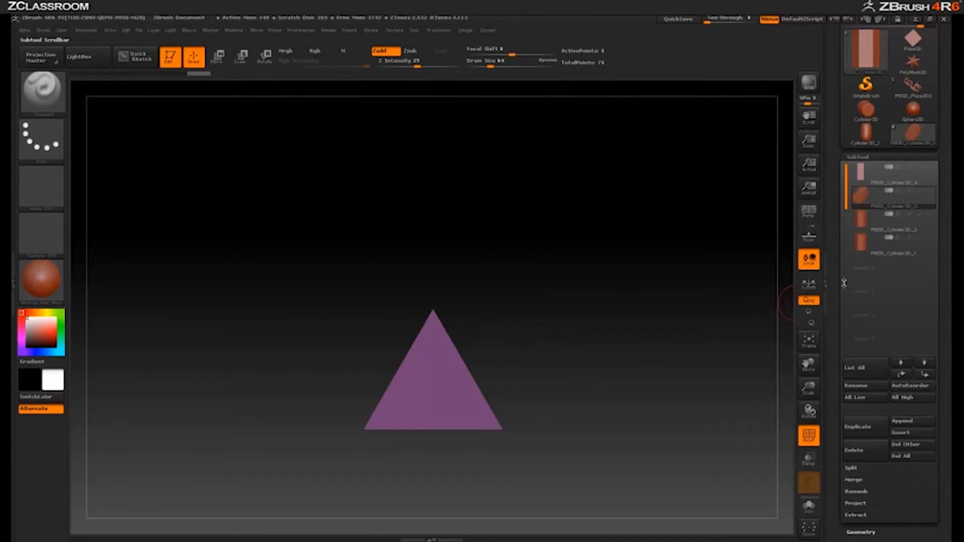
- Delete the hidden geometry of the second subtool, leaving only the cap triangle
left_click_drag(833, 383, 833, 299)
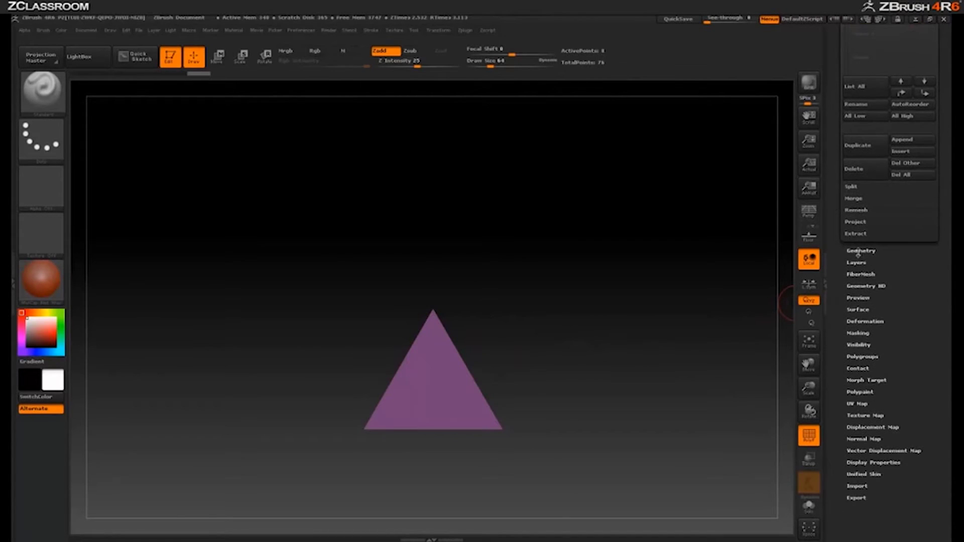
left_click(860, 250)
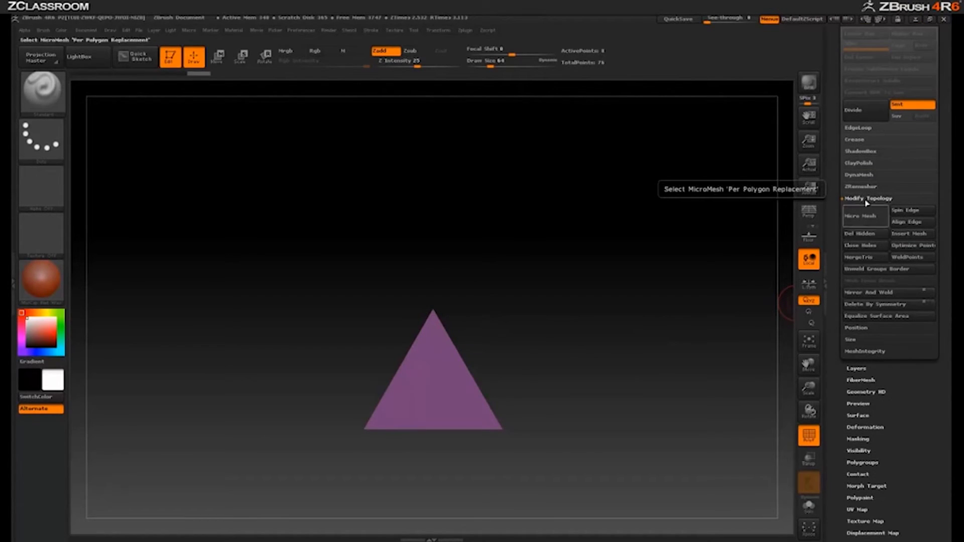
left_click_drag(834, 212, 835, 316)
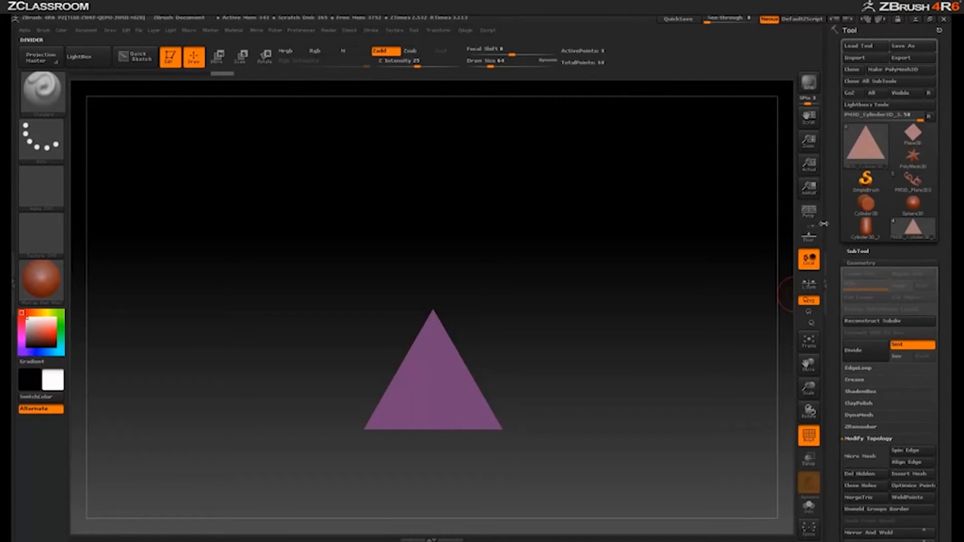
- Select the third prism subtool, PM3D_Cylinder3D_2, and hide its side and back faces to isolate the front panel
left_click(853, 251)
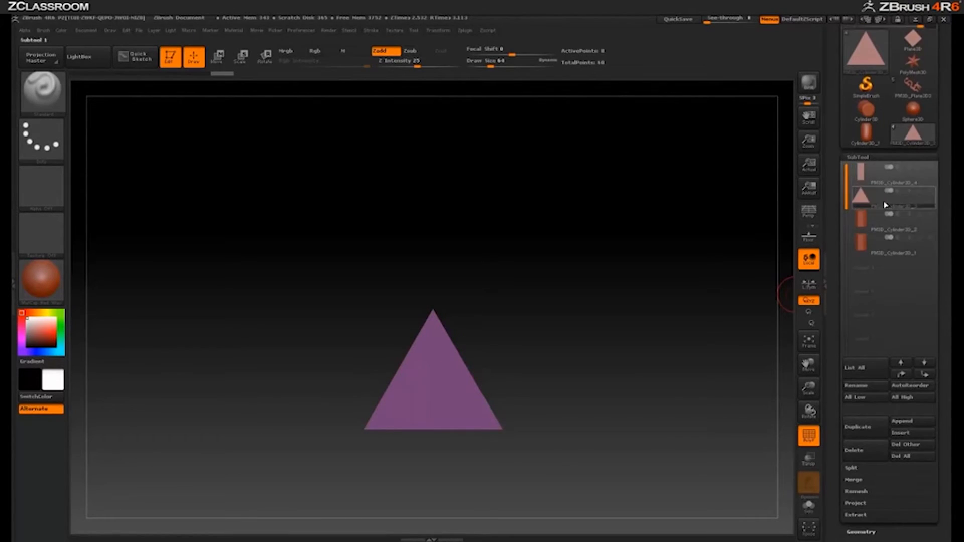
left_click(882, 227)
left_click_drag(618, 385, 621, 272)
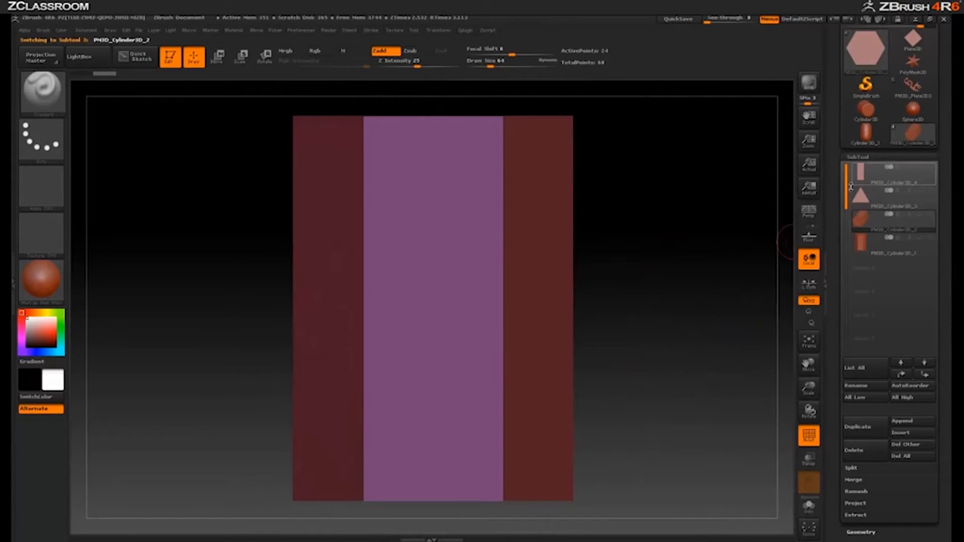
key("ctrl+shift")
left_click_drag(630, 101, 555, 276, "ctrl+alt+shift")
left_click_drag(260, 115, 312, 199, "ctrl+alt+shift")
mouse_move(581, 283)
left_mouse_down()
mouse_move(594, 295)
mouse_move(591, 357)
left_mouse_up()
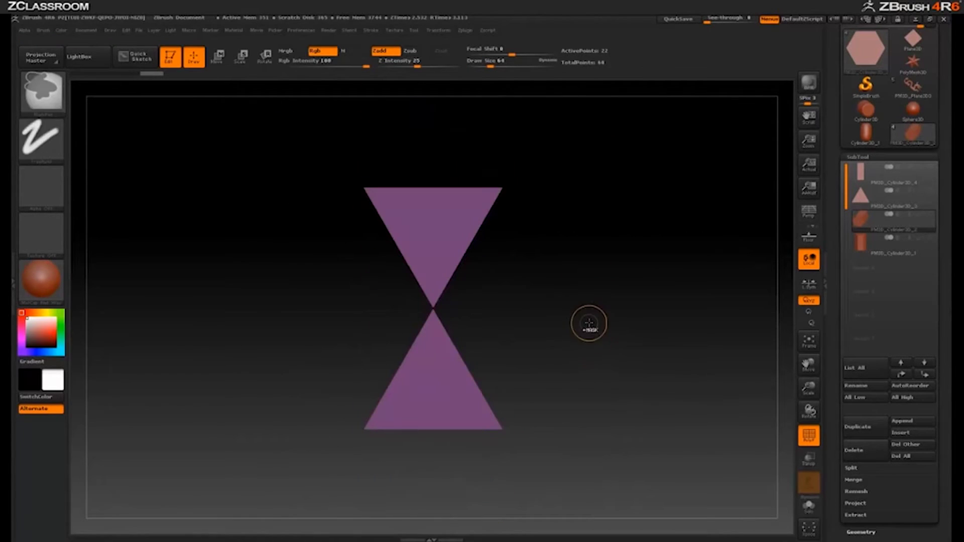
left_click_drag(618, 138, 379, 297, "ctrl+alt+shift")
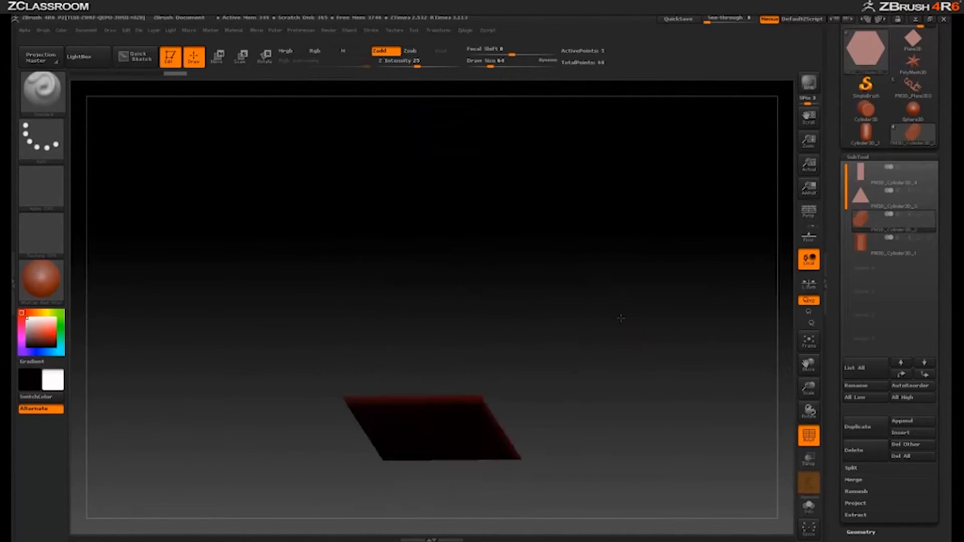
left_click_drag(620, 318, 624, 251, "shift")
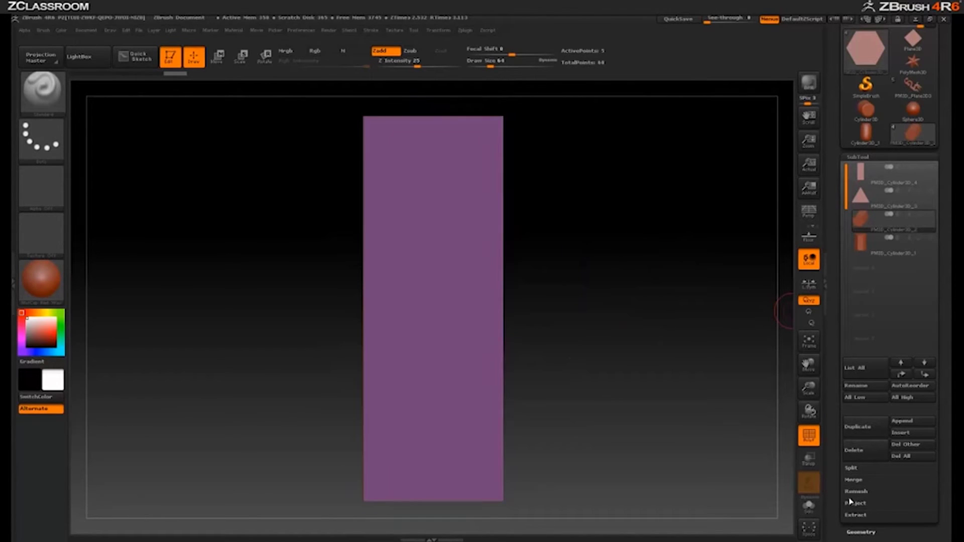
- Delete the hidden geometry of the third subtool, PM3D_Cylinder3D_2
left_click_drag(833, 490, 838, 408)
left_click(859, 373)
left_click(864, 232)
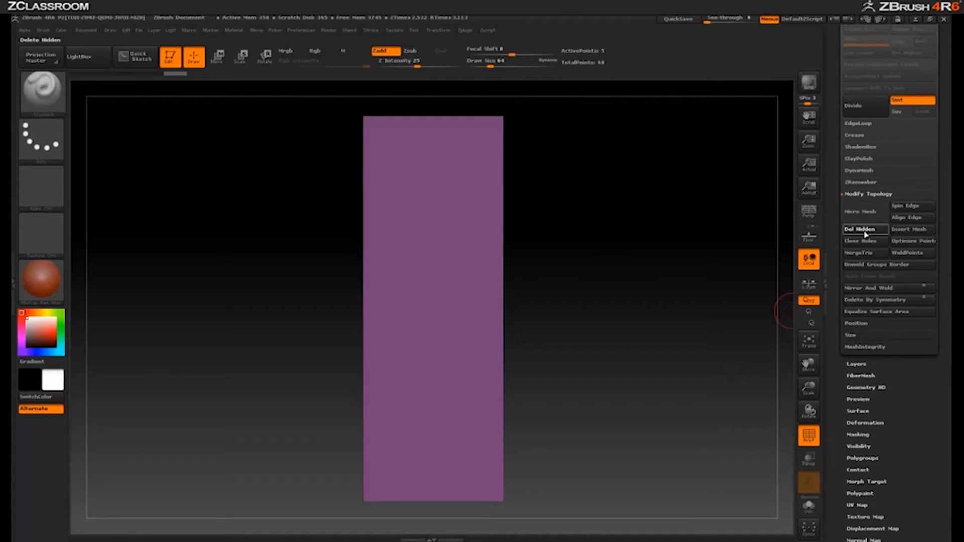
left_click_drag(836, 234, 835, 324)
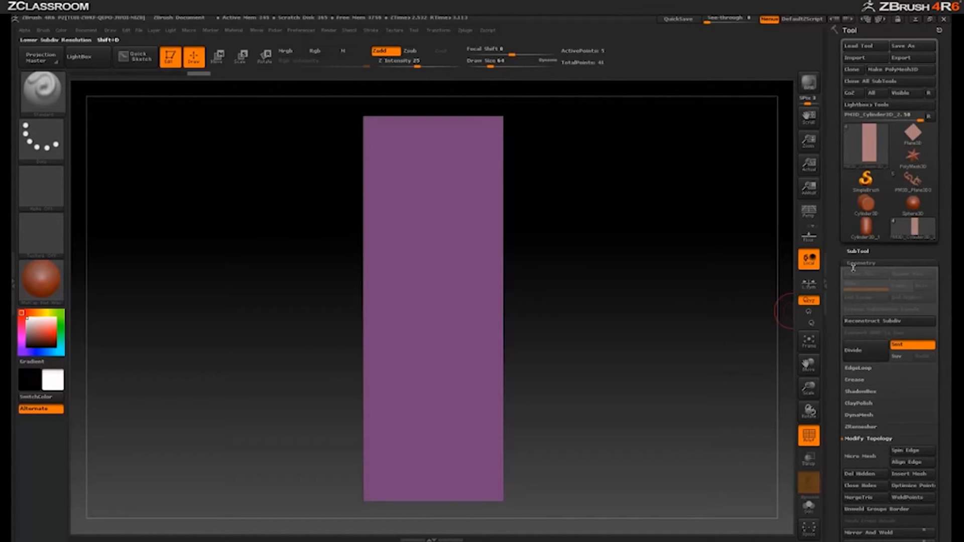
- Select the remaining full prism, PM3D_Cylinder3D_1, and compare it with the reference lantern by temporarily making the window see-through
left_click(857, 251)
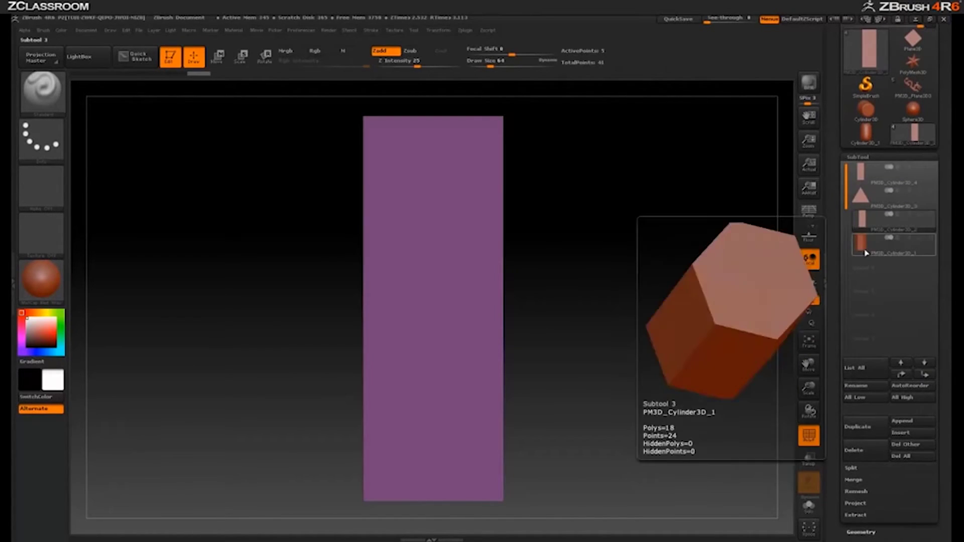
left_click(865, 253)
left_click_drag(708, 19, 748, 19)
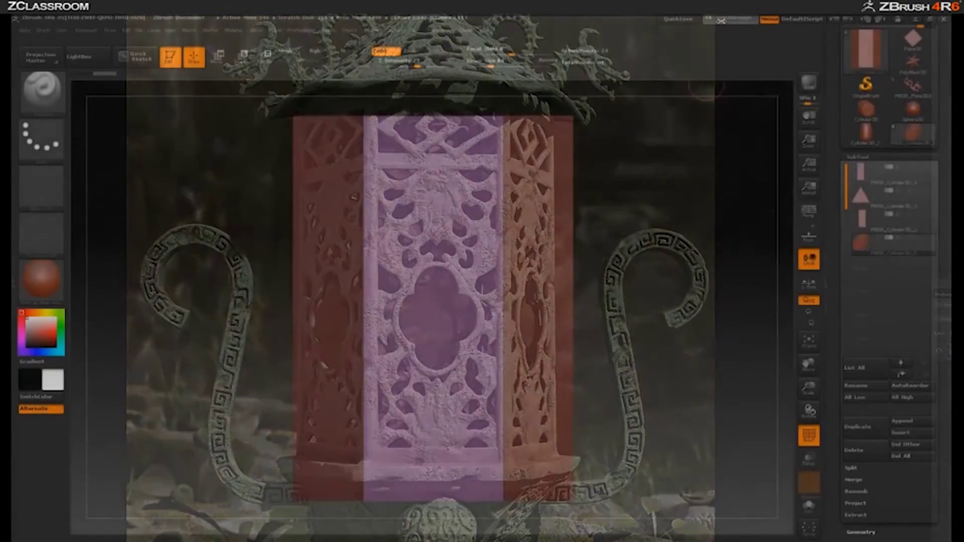
left_click_drag(721, 20, 707, 19)
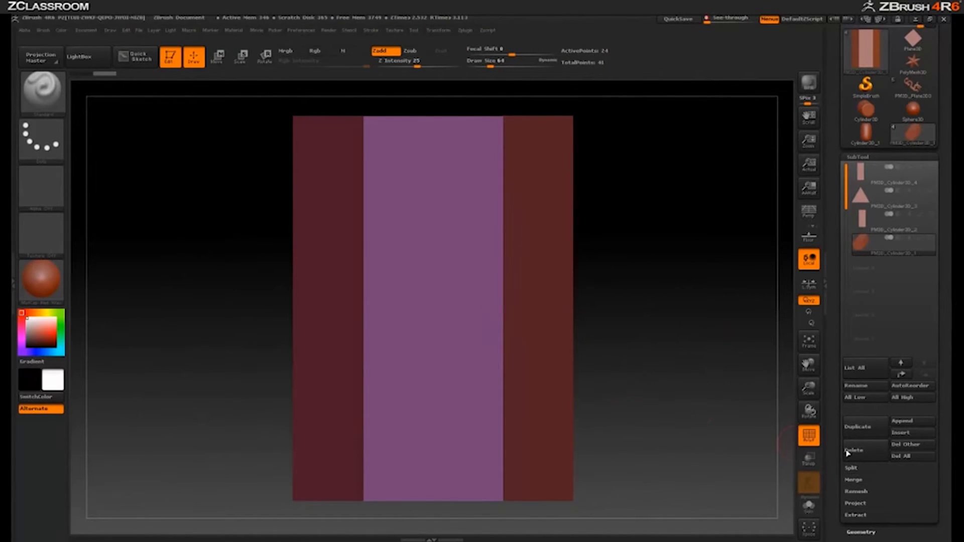
left_click_drag(835, 455, 844, 325)
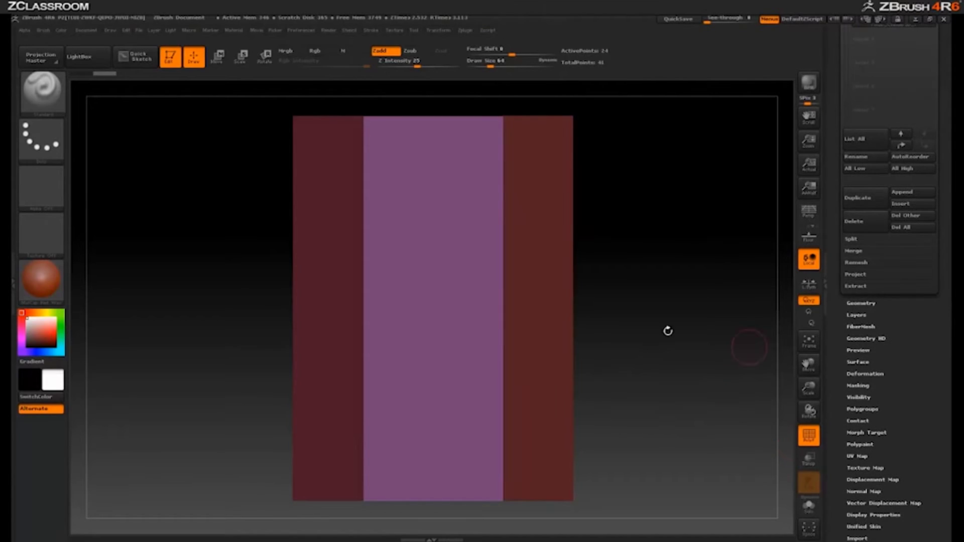
- Flatten the full hexagonal prism into a thin slab by reducing its height with the Size deformation
left_click(858, 372)
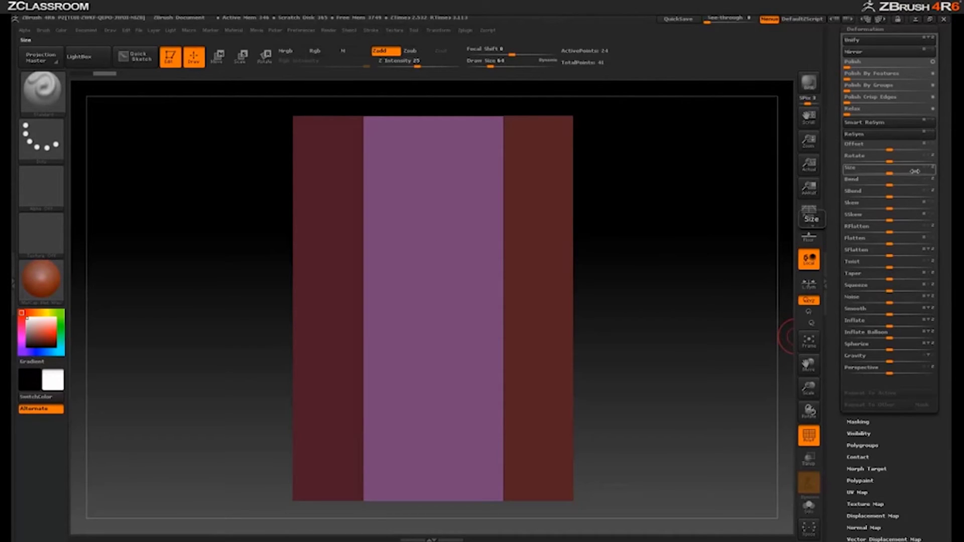
left_click_drag(890, 173, 823, 170)
left_click(853, 178)
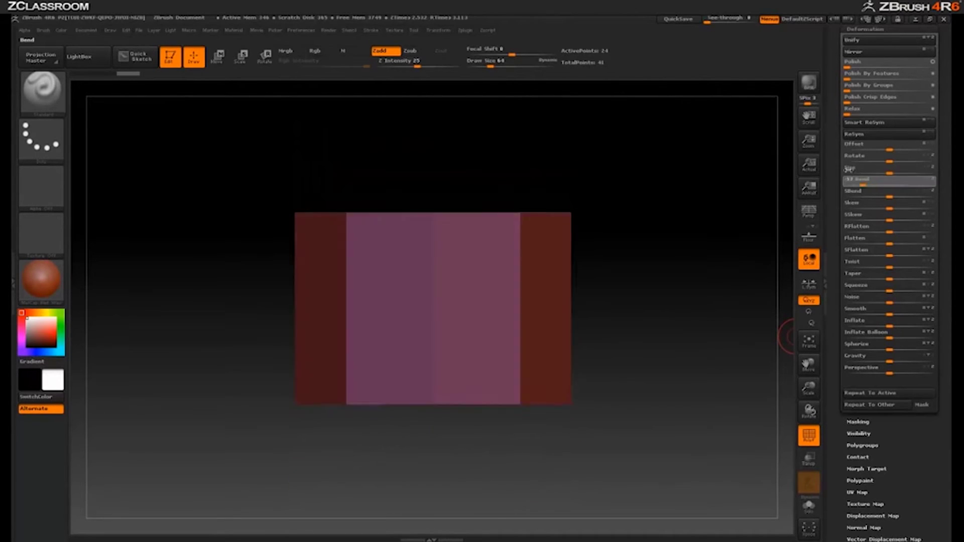
key("ctrl+z")
mouse_move(889, 172)
left_mouse_down()
mouse_move(836, 171)
mouse_move(876, 173)
left_mouse_up()
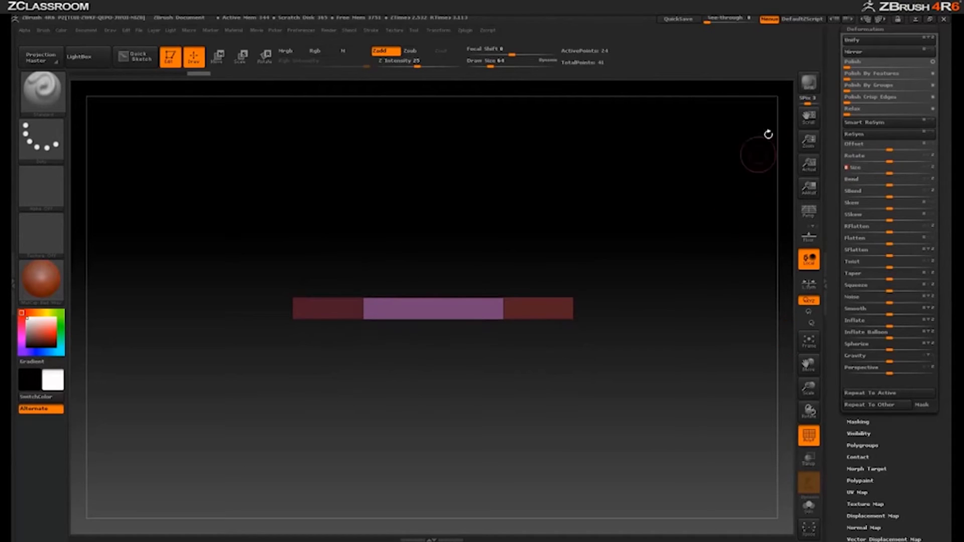
- Compare the flattened slab with the reference lantern by temporarily making the window see-through
left_click_drag(718, 18, 728, 18)
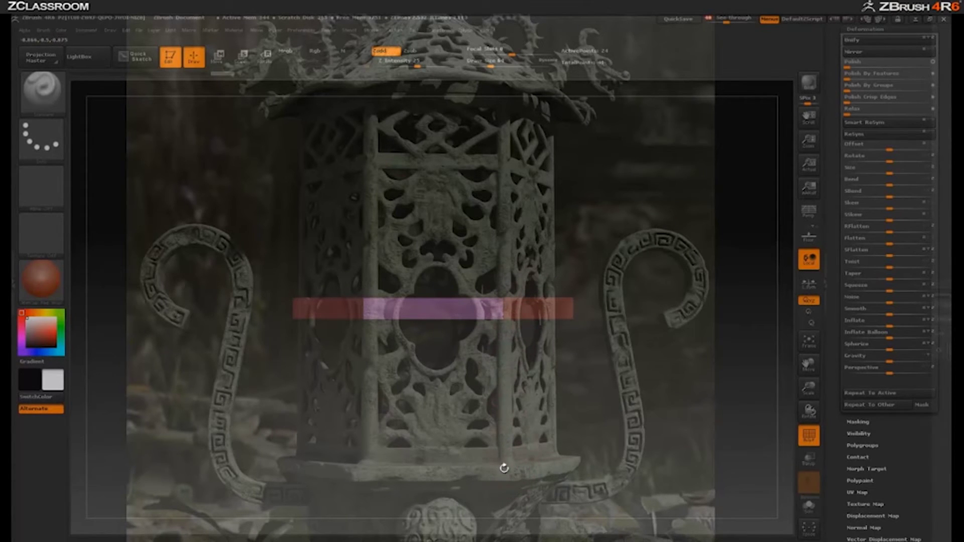
left_click(726, 20)
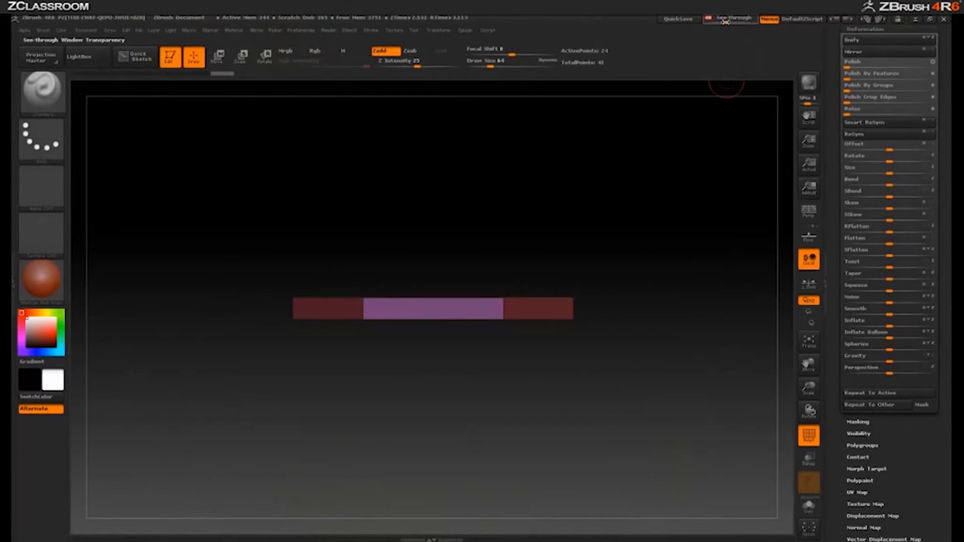
mouse_move(719, 21)
left_mouse_down()
mouse_move(728, 20)
mouse_move(700, 19)
left_mouse_up()
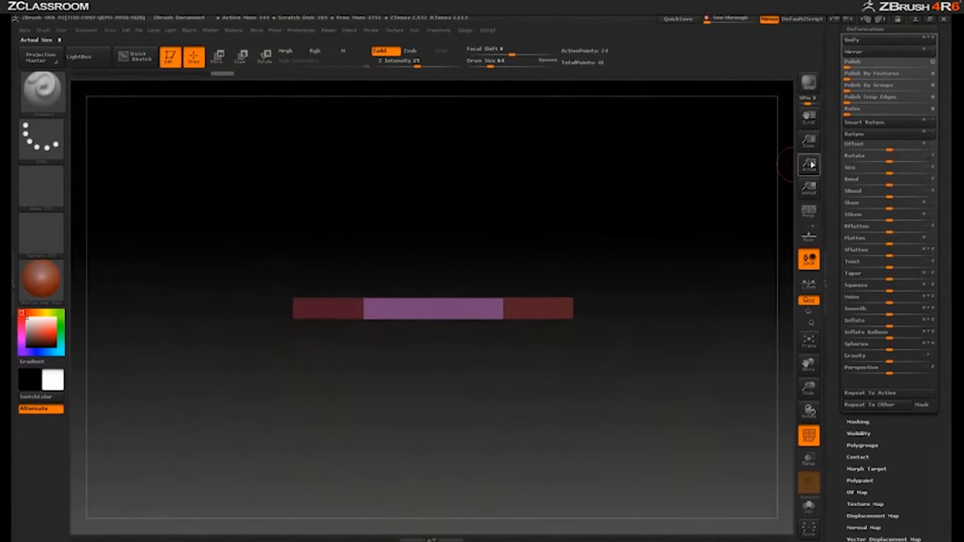
- Select the first panel subtool, PM3D_Cylinder3D_4, and compare it with the reference lantern through a temporarily see-through window
left_click_drag(835, 142, 827, 251)
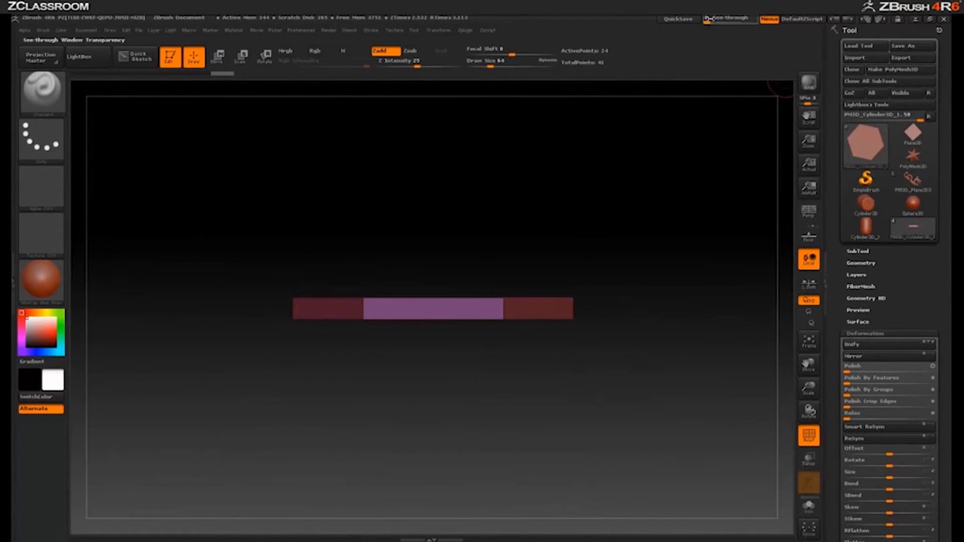
left_click(858, 251)
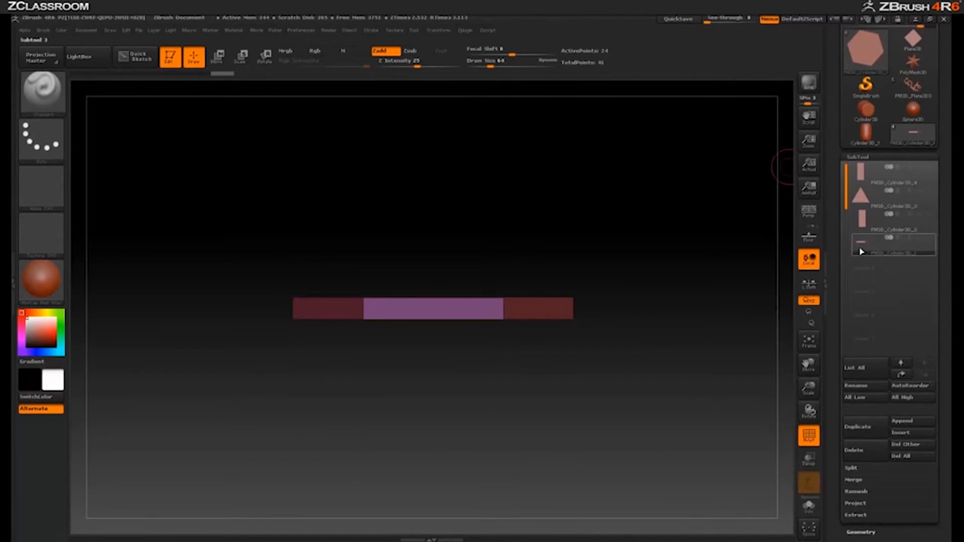
left_click(886, 183)
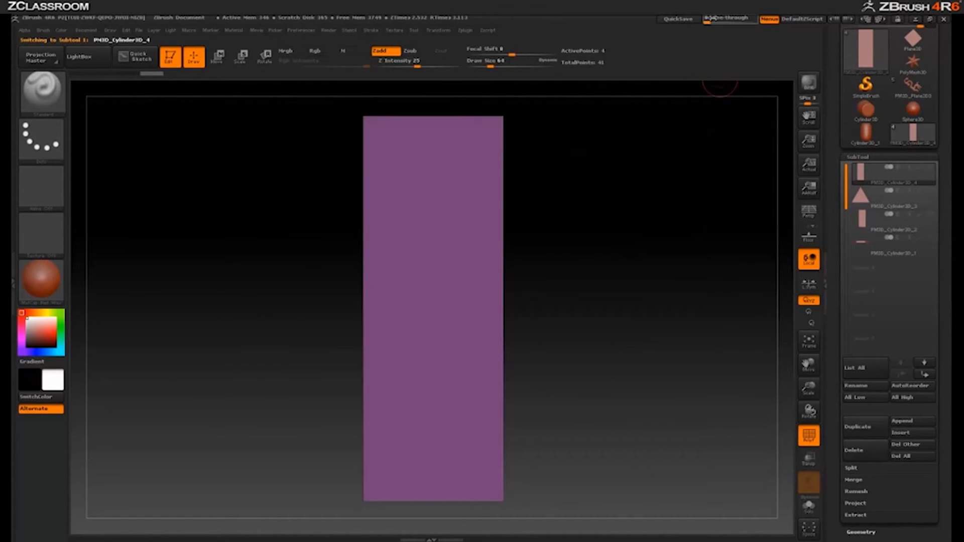
left_click_drag(711, 19, 734, 56)
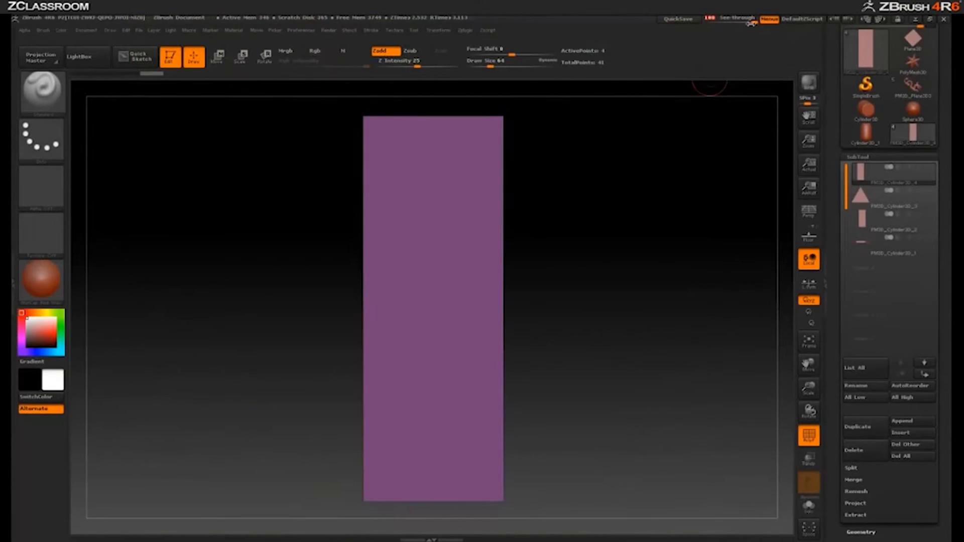
left_click(732, 18)
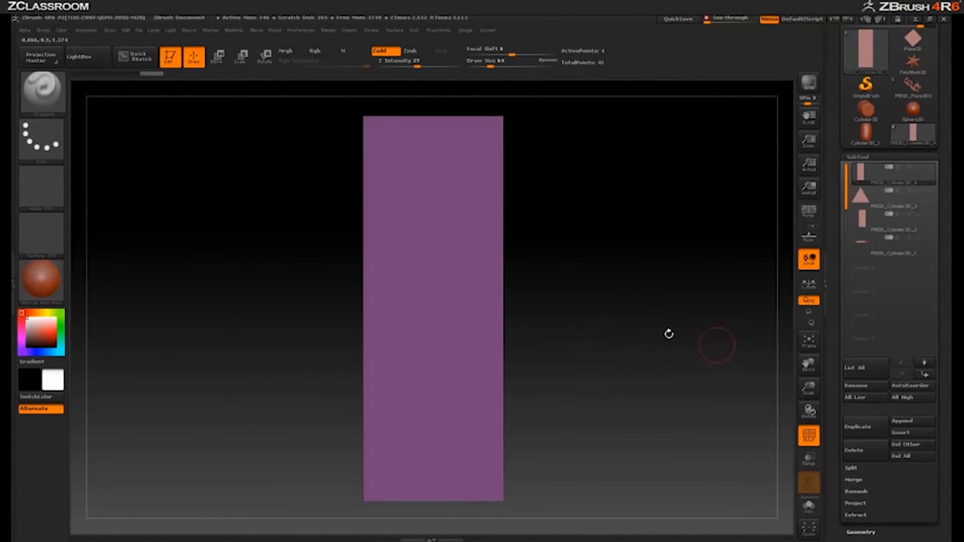
- Turn off subdivision smoothing in the geometry settings of the PM3D_Cylinder3D_4 panel so its corners stay sharp
left_click_drag(831, 469, 838, 377)
left_click(855, 368)
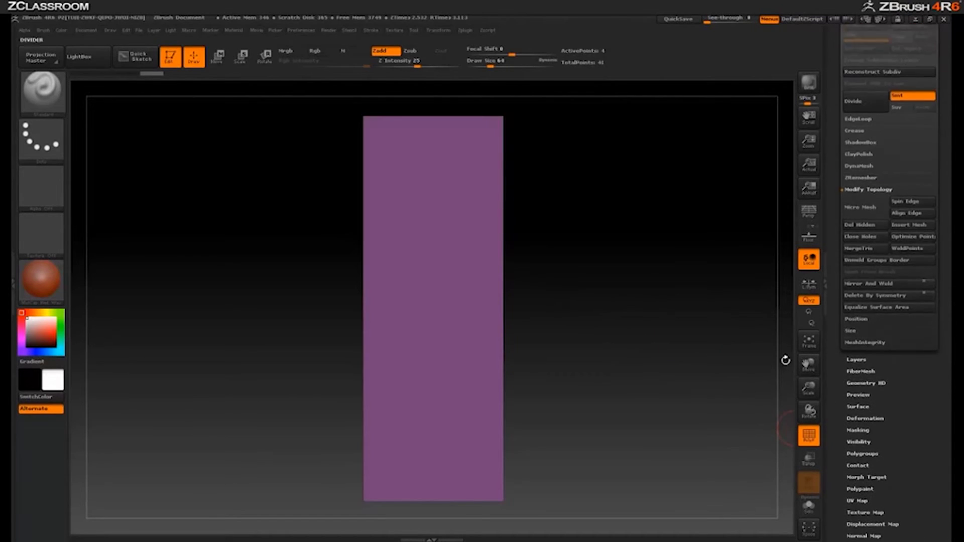
left_click_drag(635, 291, 643, 300)
key("shift+f")
key("shift+f")
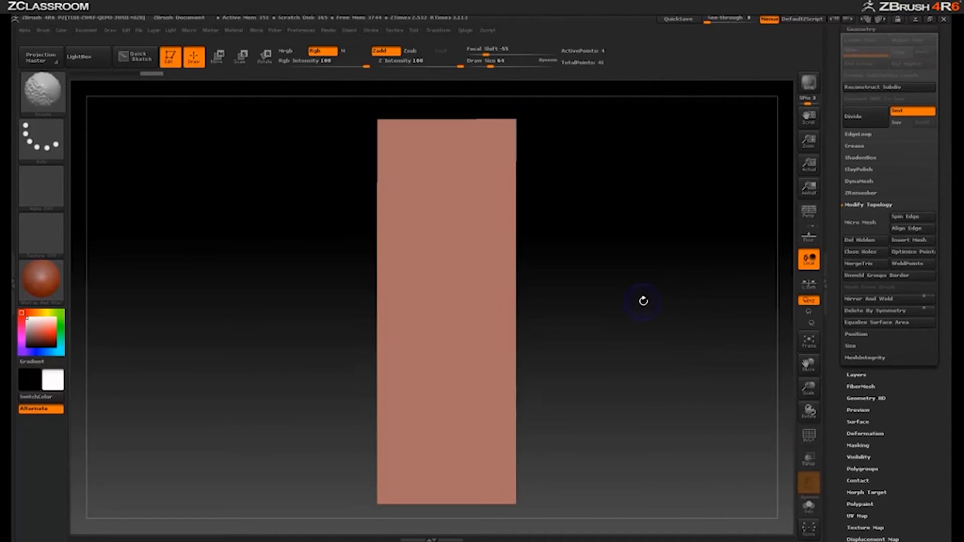
left_click(878, 116)
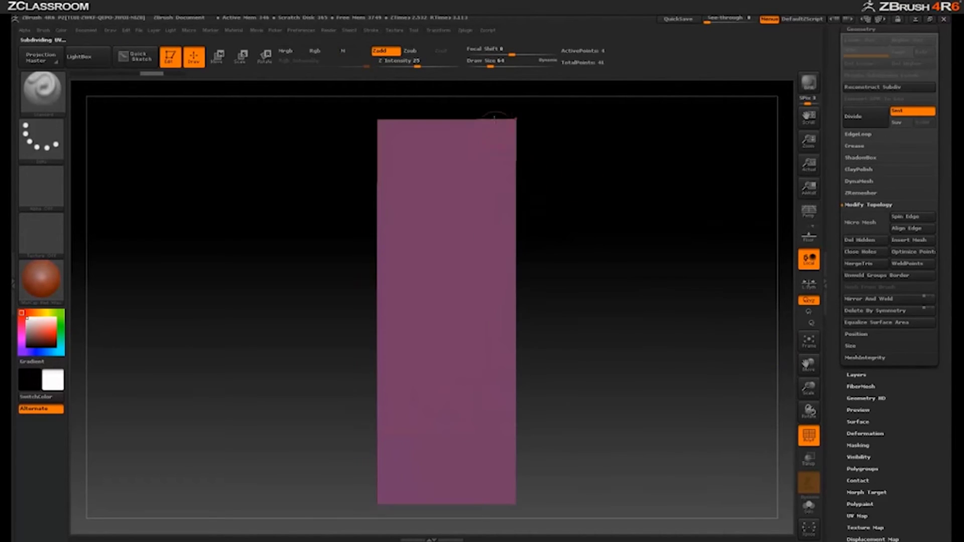
left_click(901, 111)
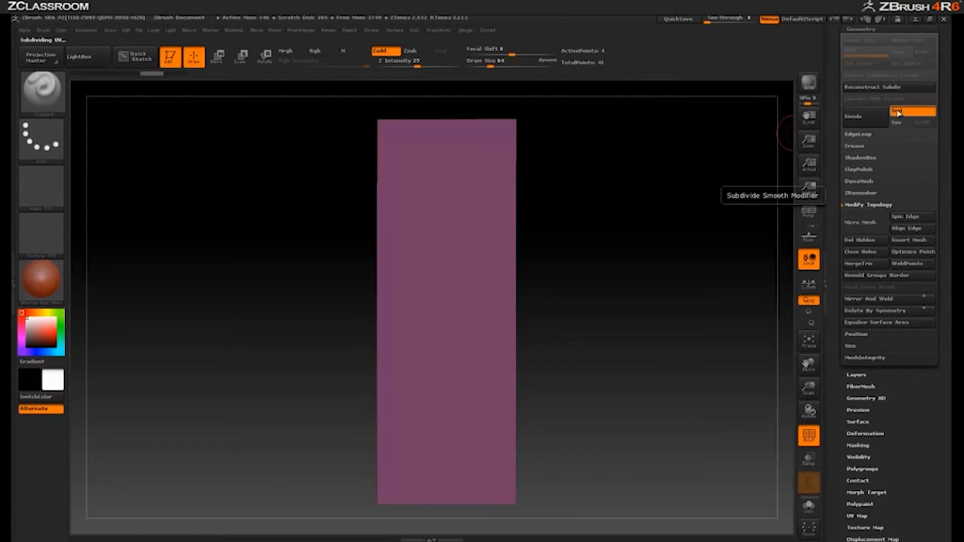
- Divide the panel repeatedly up to subdivision level 9
left_click(861, 120)
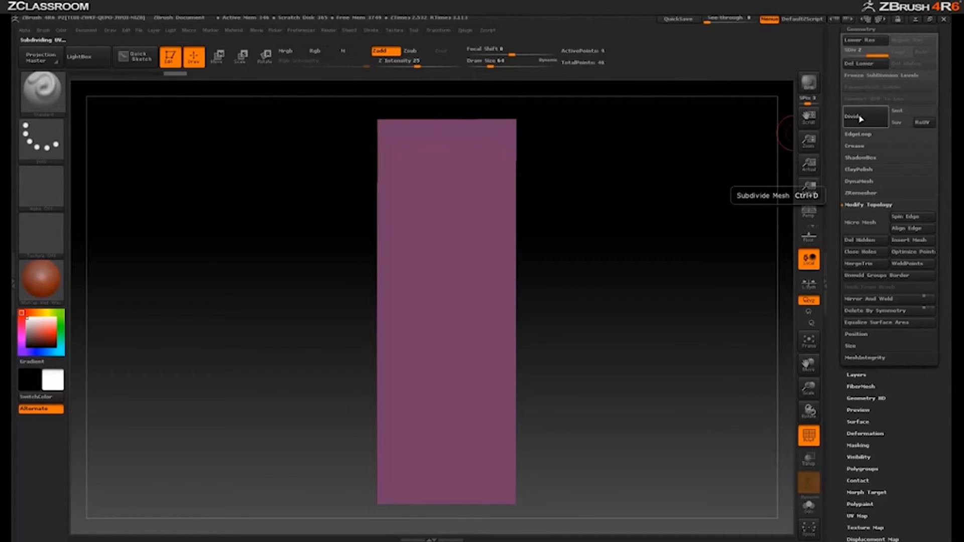
left_click(861, 118)
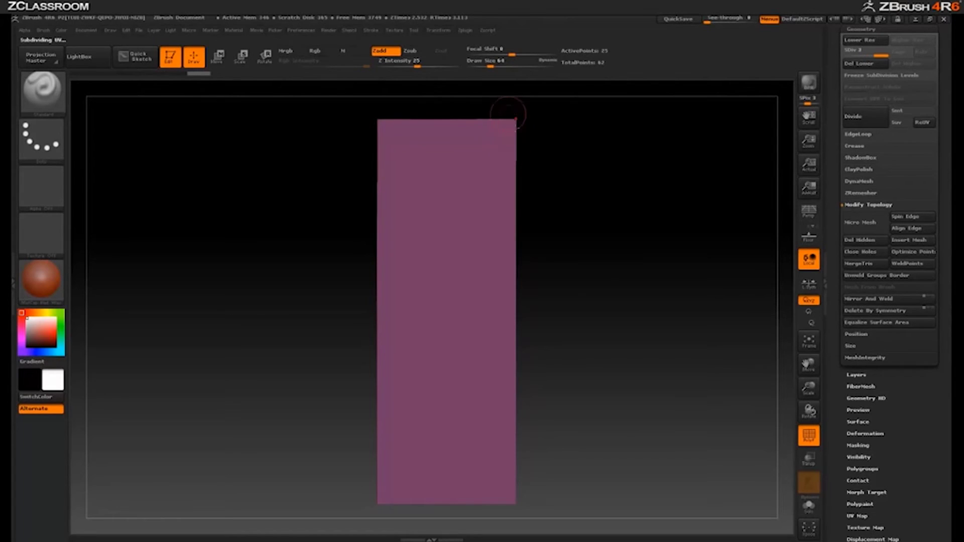
left_click(861, 119)
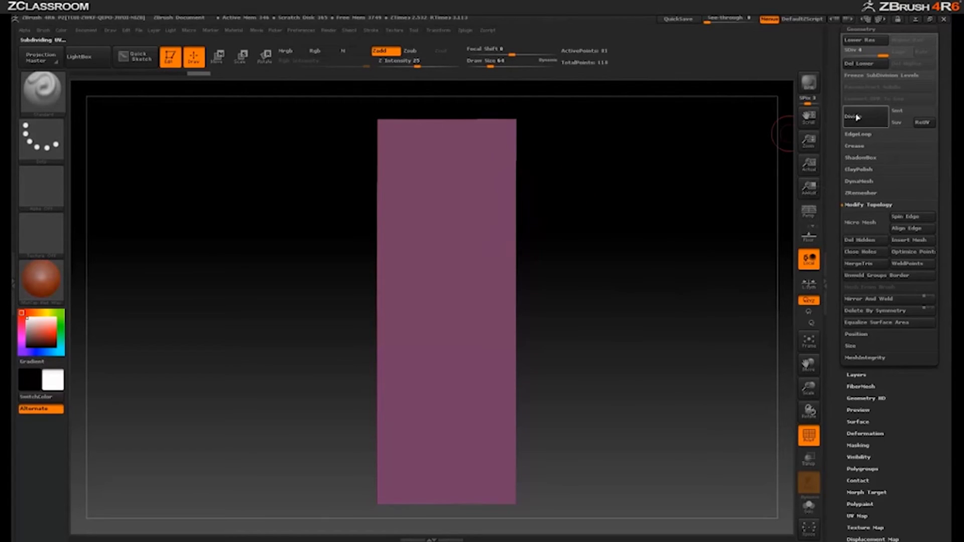
left_click(861, 118)
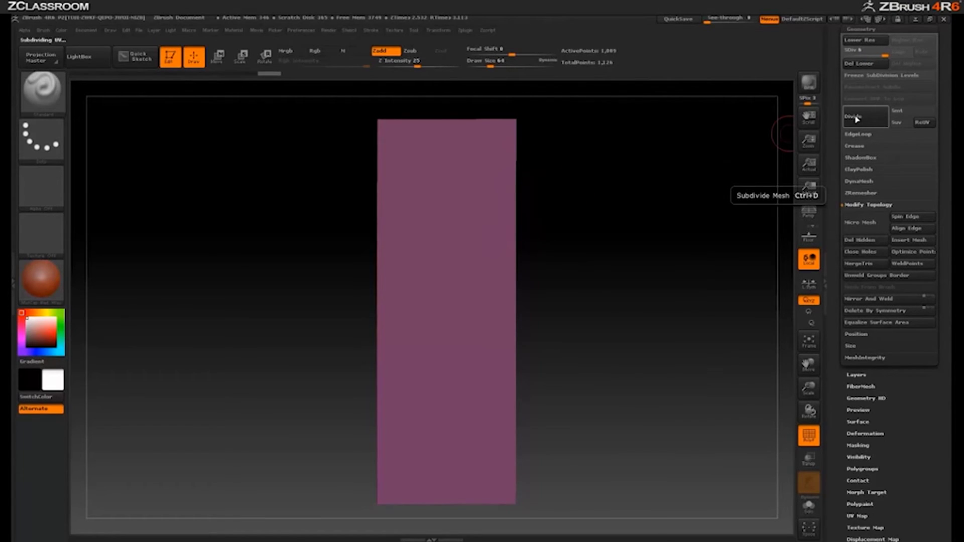
left_click(859, 120)
left_click(858, 119)
- Try a wavy sculpting stroke down the middle of the panel and undo it
mouse_move(428, 256)
left_mouse_down()
mouse_move(454, 326)
mouse_move(438, 375)
left_mouse_up()
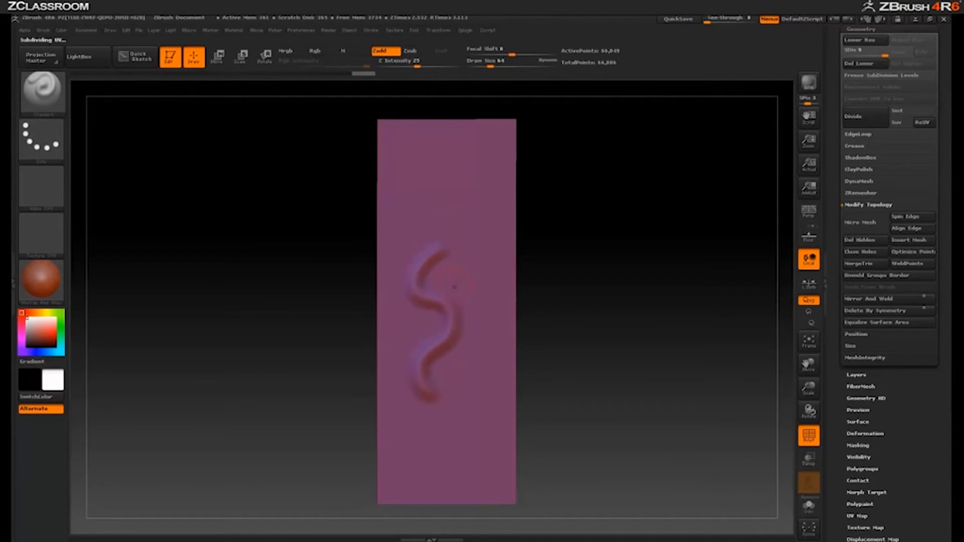
key("ctrl+z")
left_click_drag(590, 290, 593, 279)
key("b")
key("s")
key("h")
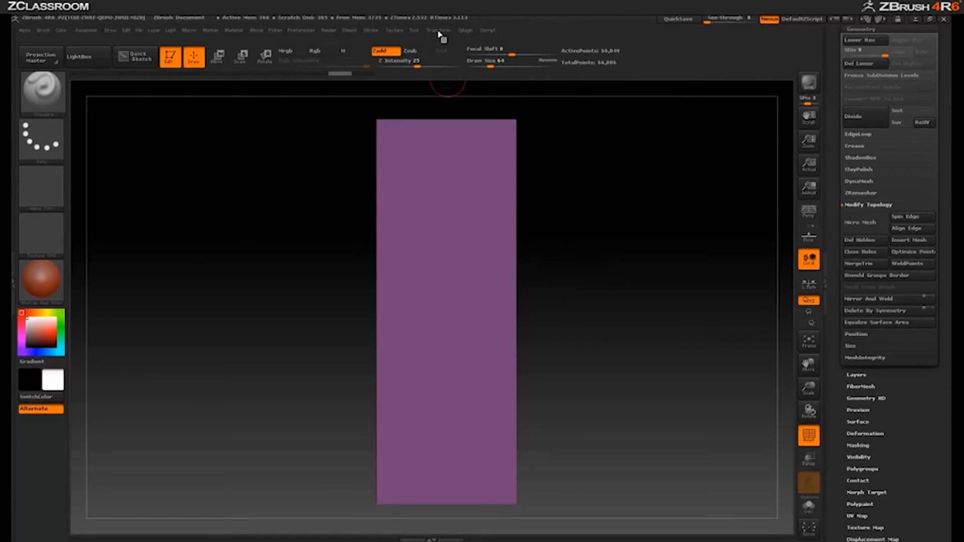
- Activate symmetry on the Y axis only and test it with a wavy stroke on the panel, undoing the stroke
left_click(440, 32)
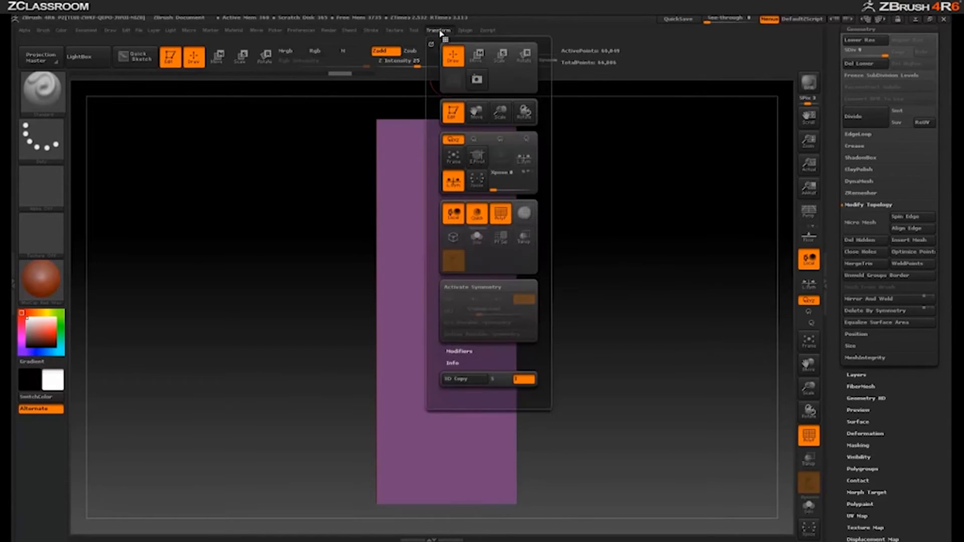
left_click(483, 288)
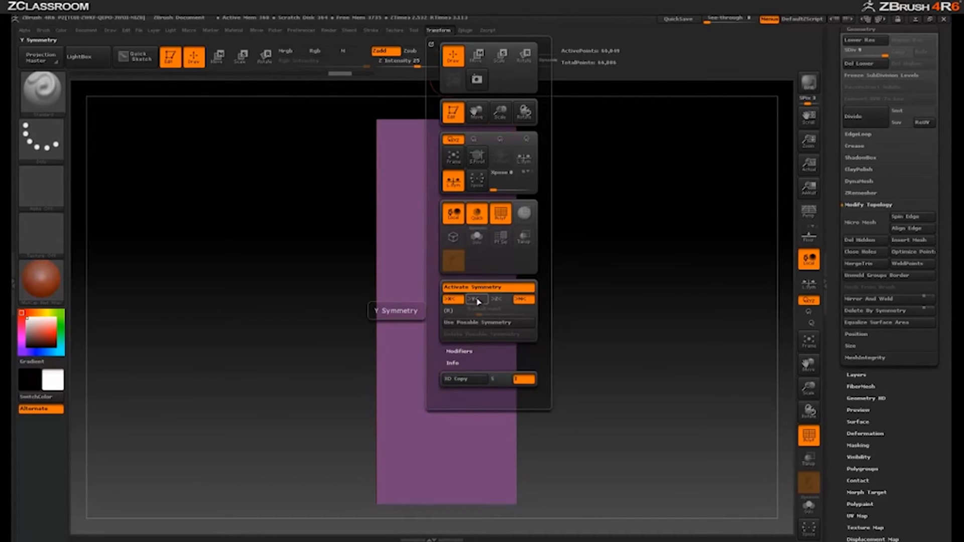
left_click(476, 300)
left_click(454, 300)
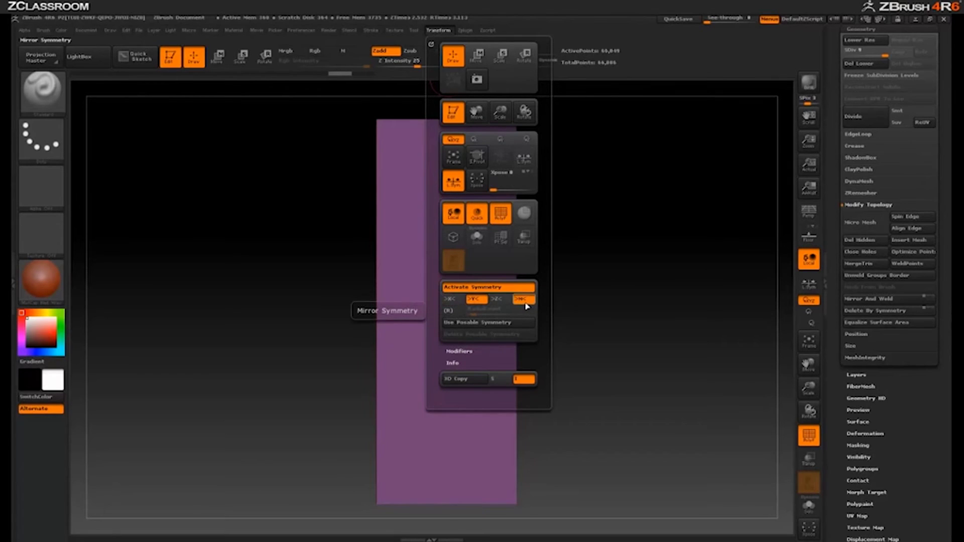
mouse_move(440, 254)
left_mouse_down()
mouse_move(413, 282)
mouse_move(419, 454)
mouse_move(434, 463)
left_mouse_up()
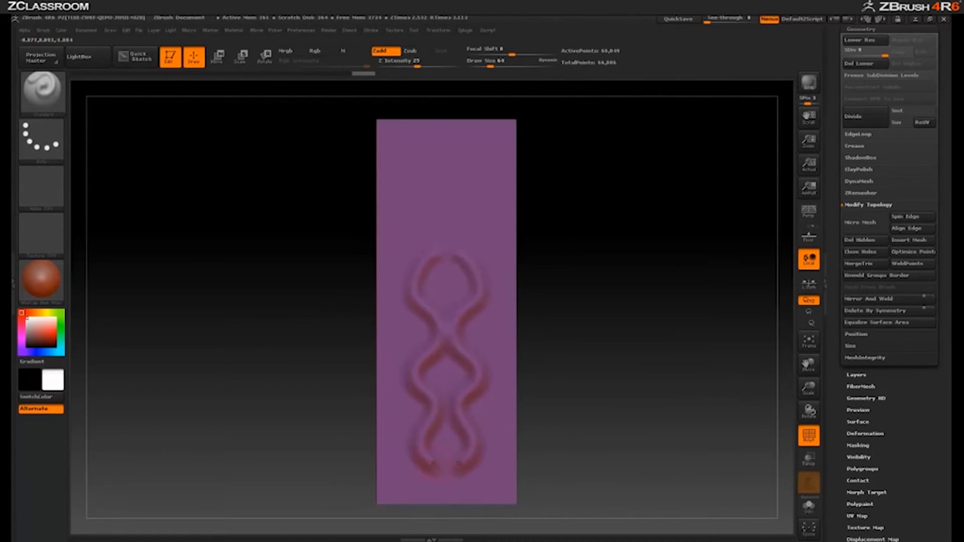
key("ctrl+z")
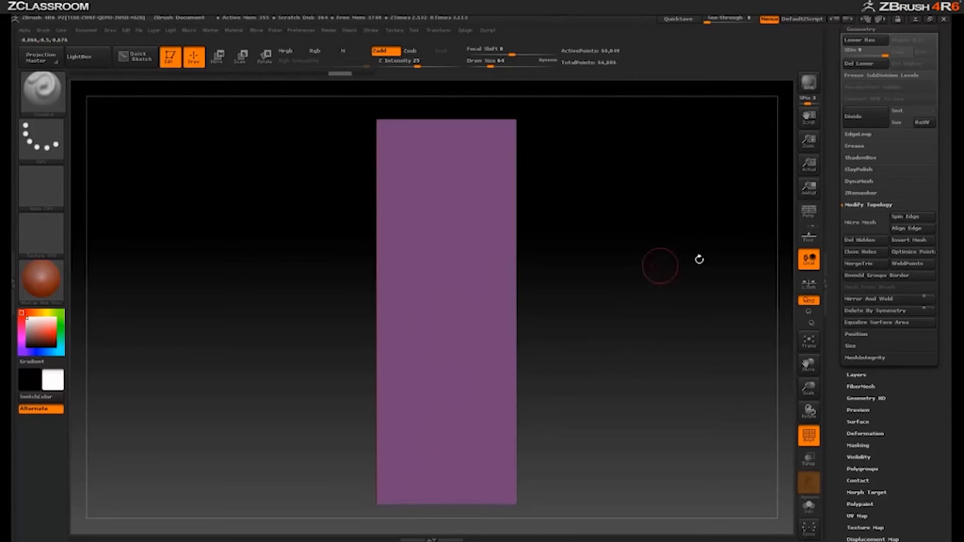
- Duplicate the subdivided panel subtool, PM3D_Cylinder3D_4
left_click_drag(834, 151, 828, 250)
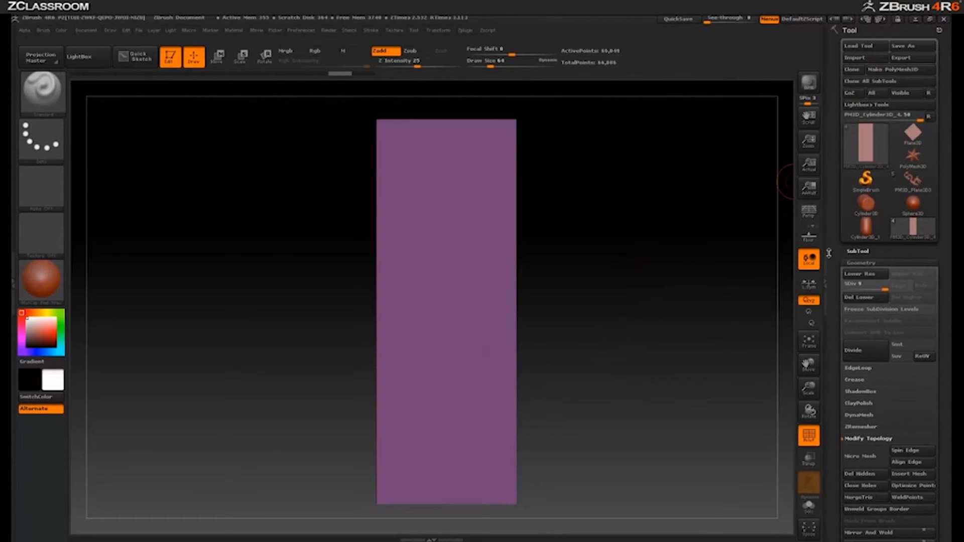
left_click(866, 251)
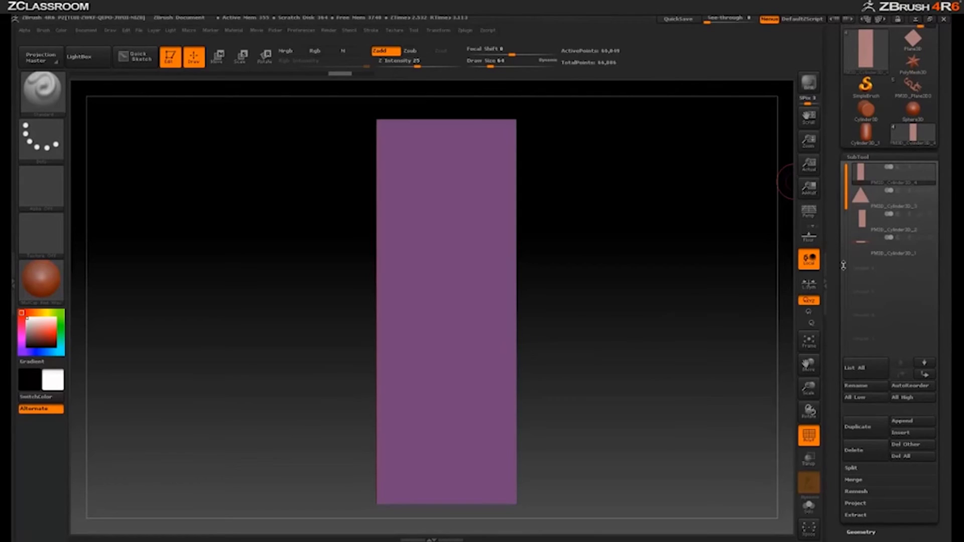
mouse_move(872, 181)
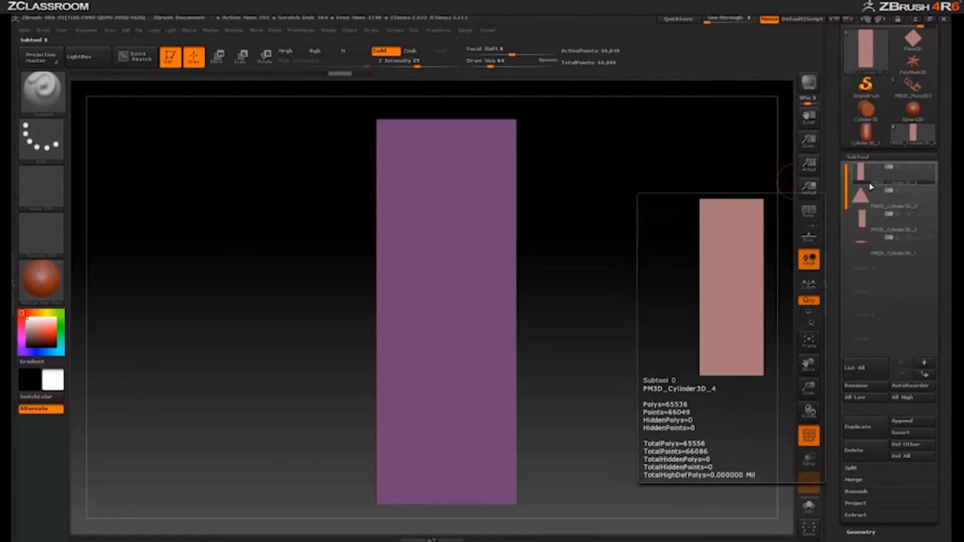
key("ctrl+shift")
key("ctrl+shift+d")
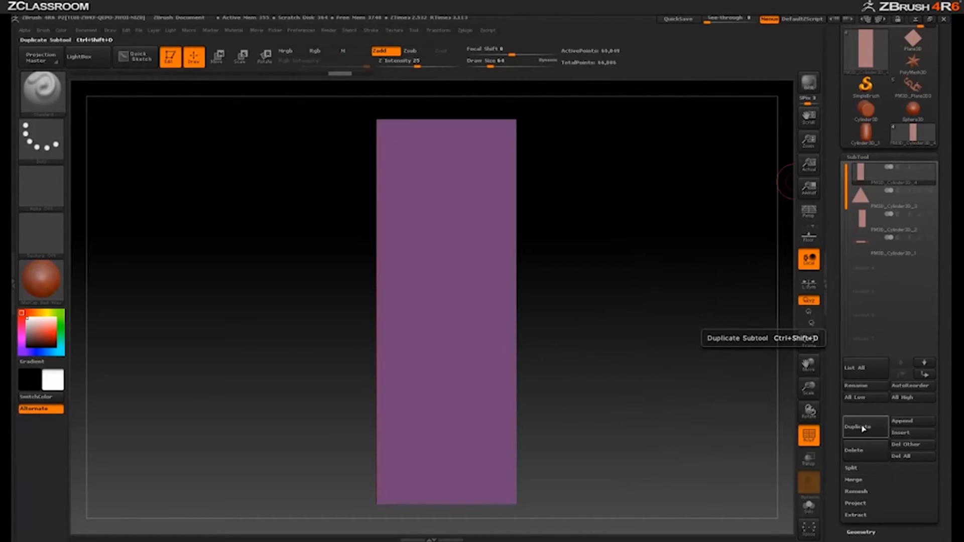
mouse_move(919, 178)
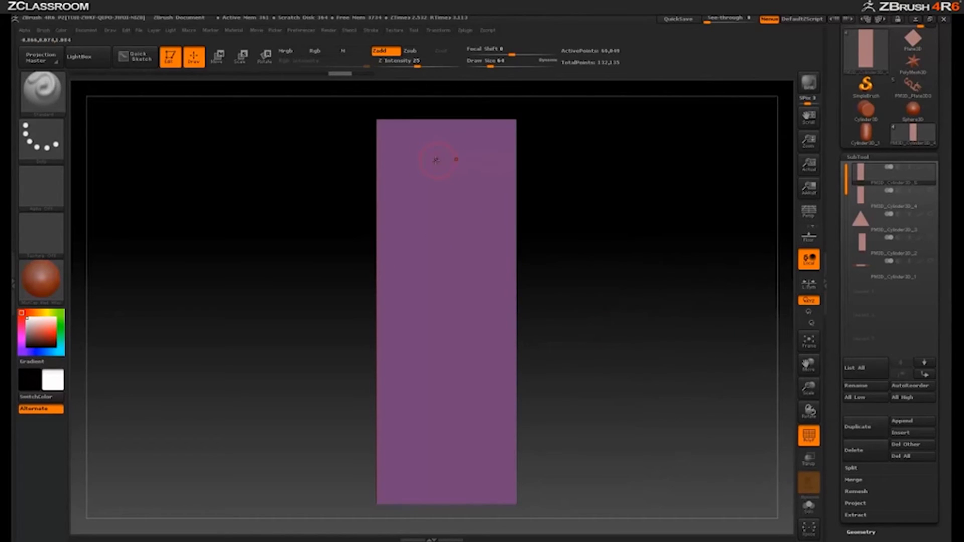
- Paint a symmetrical ornamental mask on the panel, with a curvy vertical outline and two crossbars reaching the side edges in the upper half
mouse_move(442, 160)
left_mouse_down("ctrl")
mouse_move(420, 166)
mouse_move(421, 206)
mouse_move(402, 235)
mouse_move(408, 286)
mouse_move(433, 291)
mouse_move(402, 369)
mouse_move(429, 388)
mouse_move(409, 447)
mouse_move(444, 469)
mouse_move(420, 468)
mouse_move(420, 386)
mouse_move(408, 359)
left_mouse_up("ctrl")
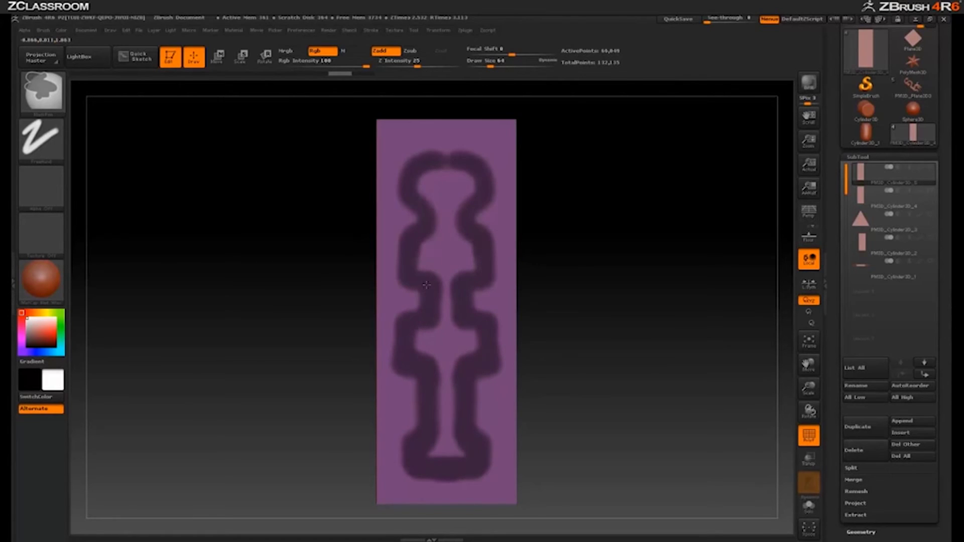
left_click_drag(413, 237, 423, 208)
mouse_move(426, 159)
left_mouse_down()
mouse_move(447, 149)
mouse_move(390, 185)
mouse_move(437, 188)
mouse_move(391, 179)
left_mouse_up()
left_click_drag(388, 262, 436, 249)
- Blur the painted ornament mask to smooth its outline and sharpen its edges
key("ctrl")
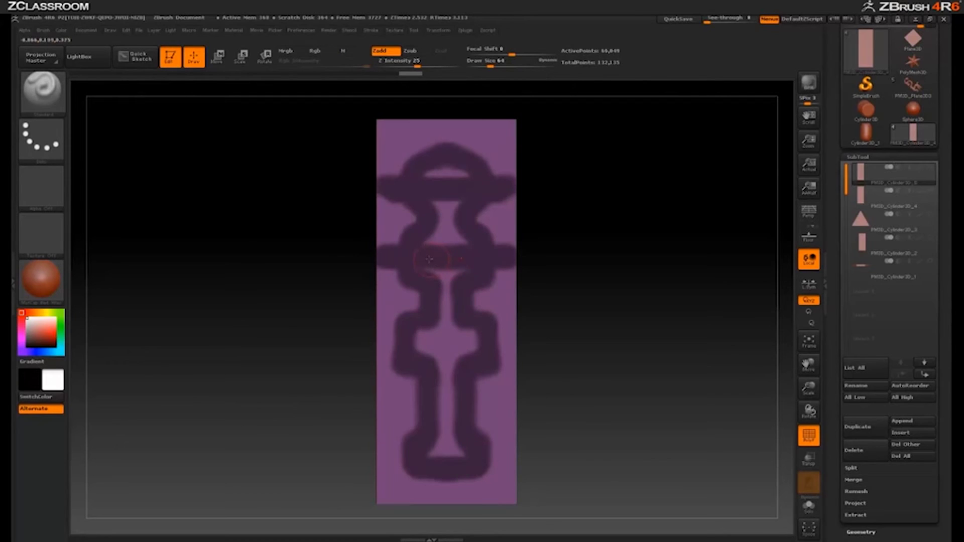
left_click(414, 262, "ctrl")
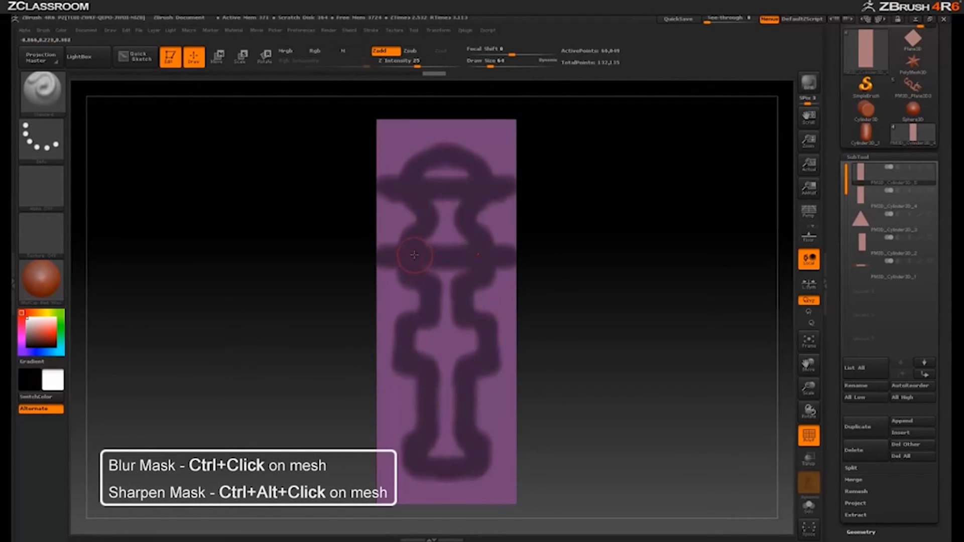
key("ctrl")
left_click(414, 259, "ctrl")
left_click(413, 260, "ctrl")
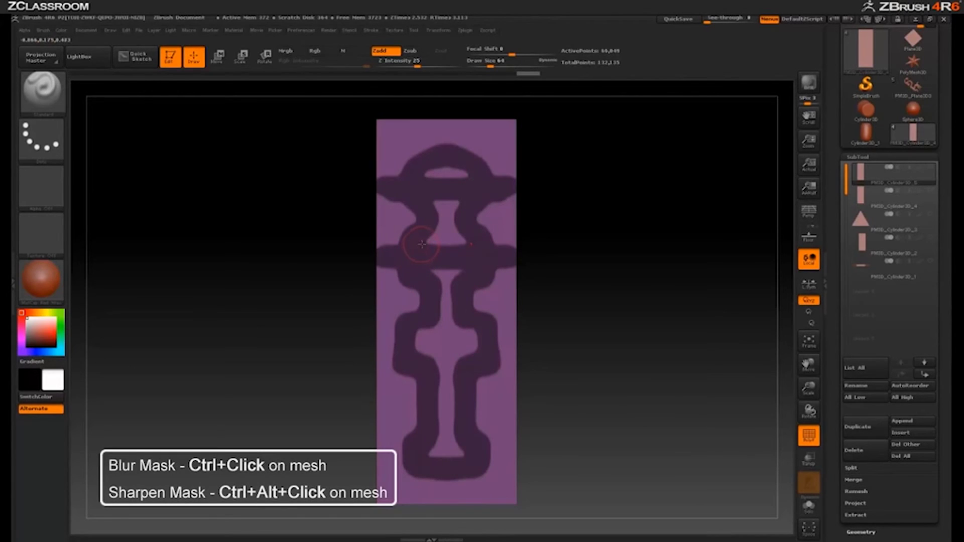
- Sharpen the ornament mask, turn the masked shape into its own polygroup and isolate it from the rest of the panel
left_click(423, 243, "ctrl+alt")
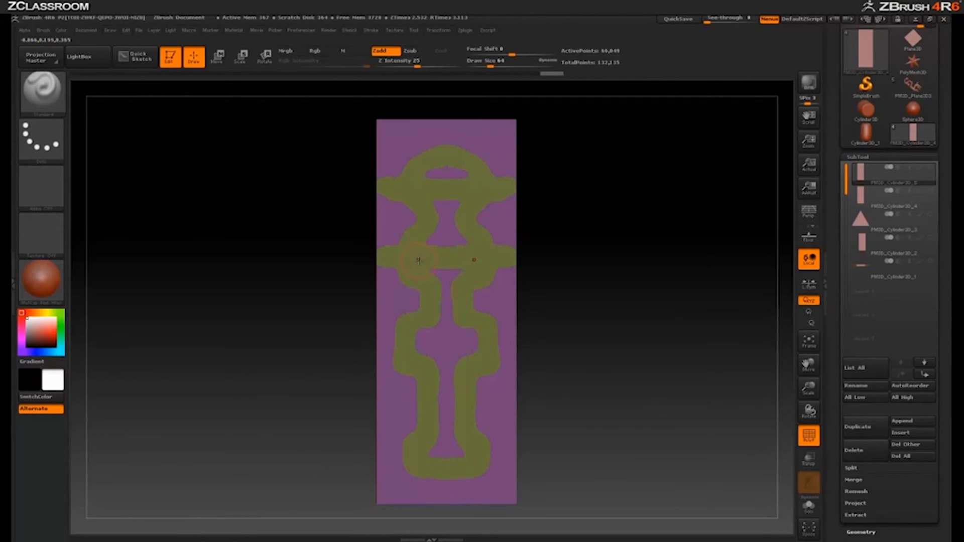
left_click(413, 262, "ctrl+shift")
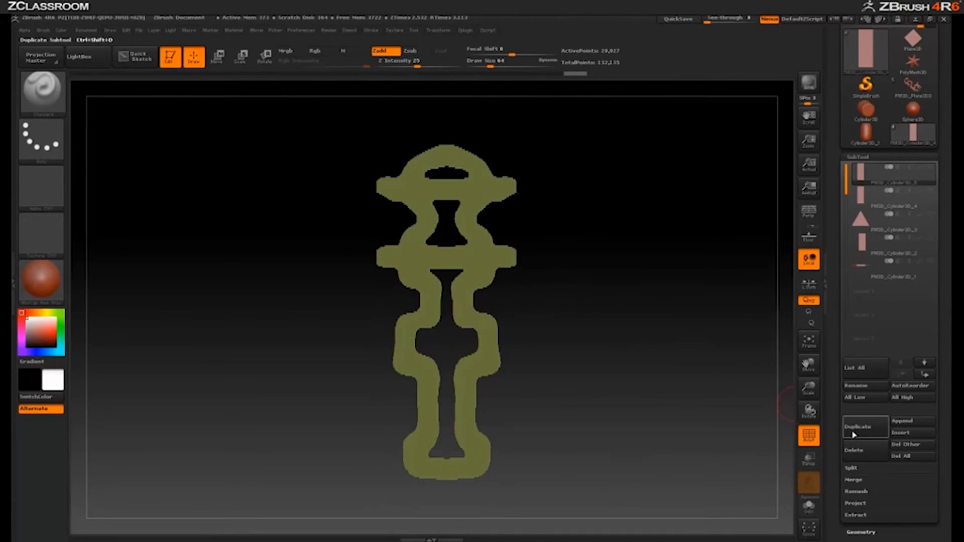
- Delete the lower subdivision levels and the hidden geometry around the ornament, and switch off the polyframe display
left_click_drag(833, 432, 836, 290)
left_click(861, 308)
left_click(867, 198)
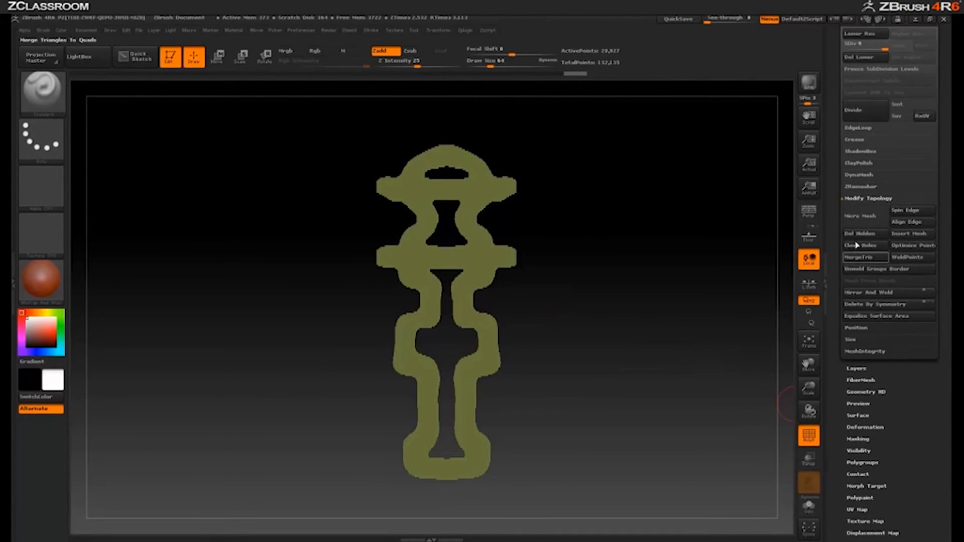
left_click(848, 235)
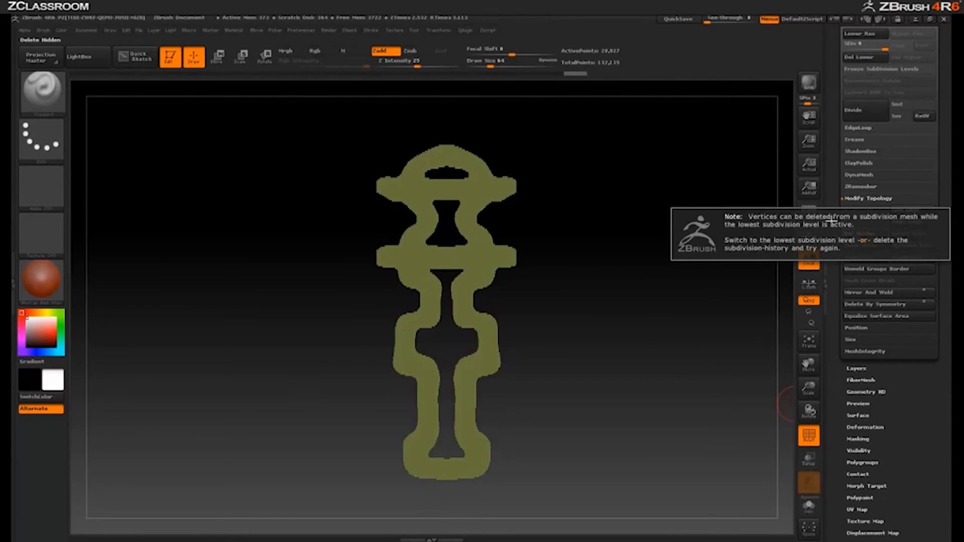
left_click_drag(834, 175, 835, 195)
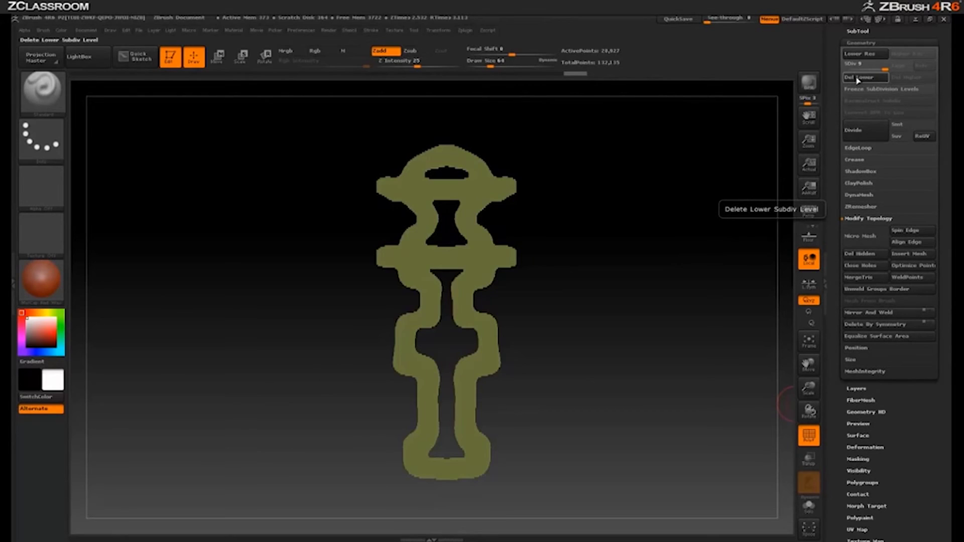
left_click(856, 79)
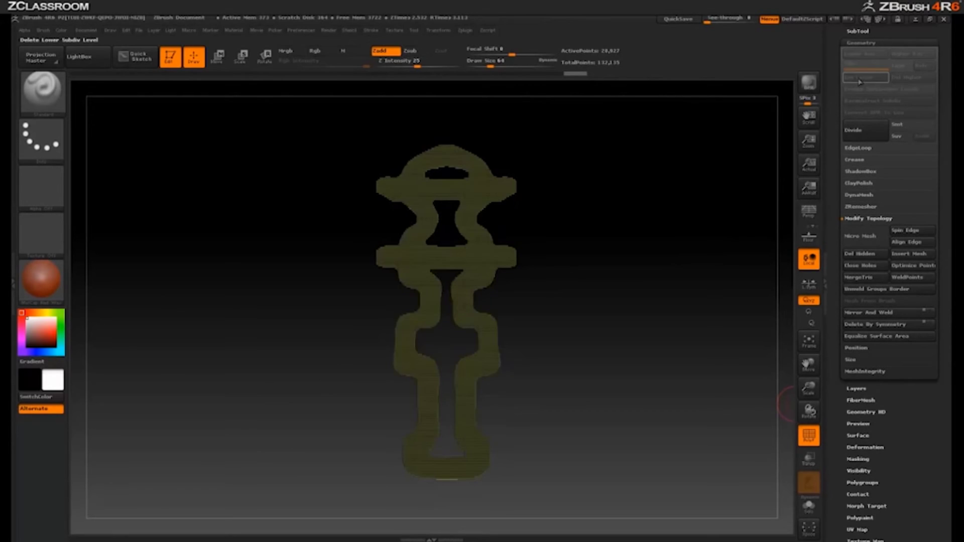
left_click(859, 254)
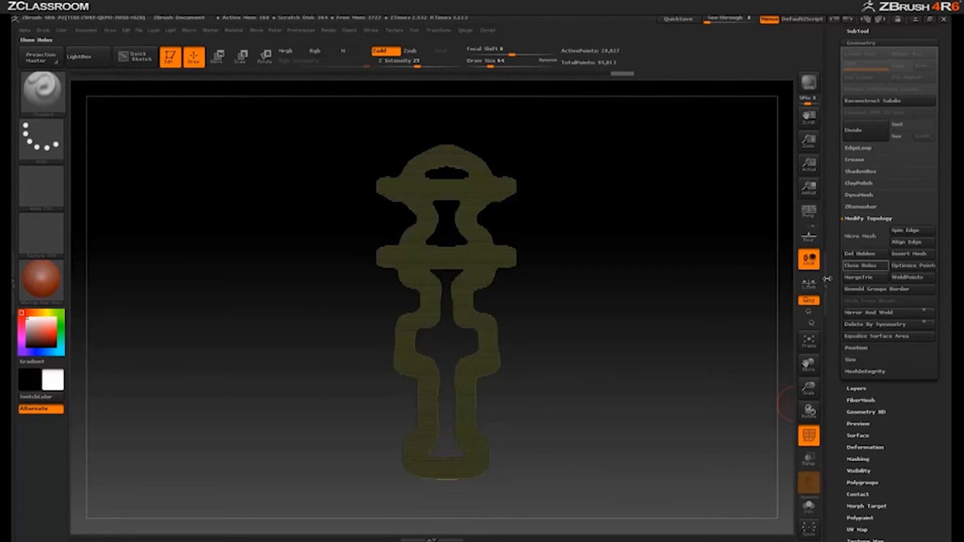
key("shift+f")
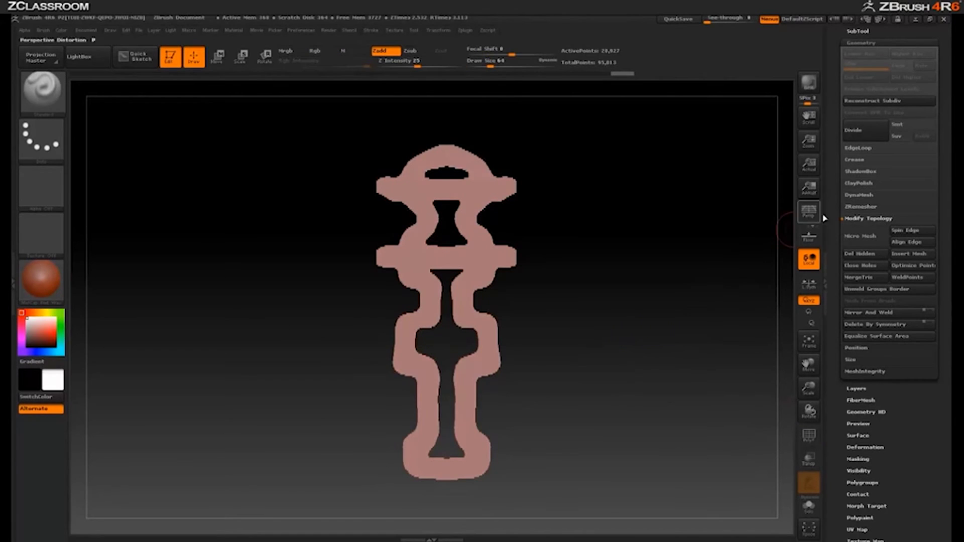
- Try Panel Loops on the flat ornament with the current settings, check the thickness at an angle and undo it
left_click_drag(838, 95, 837, 271)
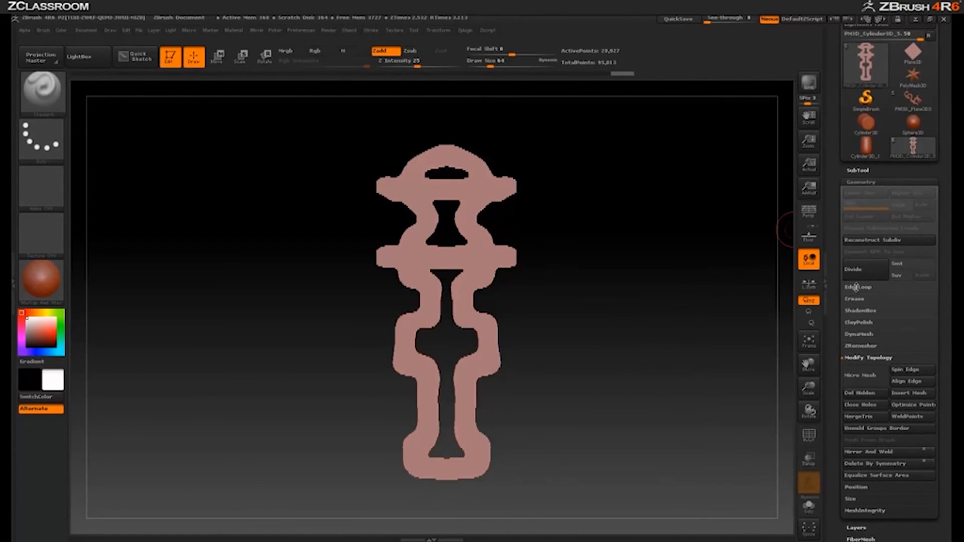
left_click(858, 287)
left_click_drag(837, 383, 838, 309)
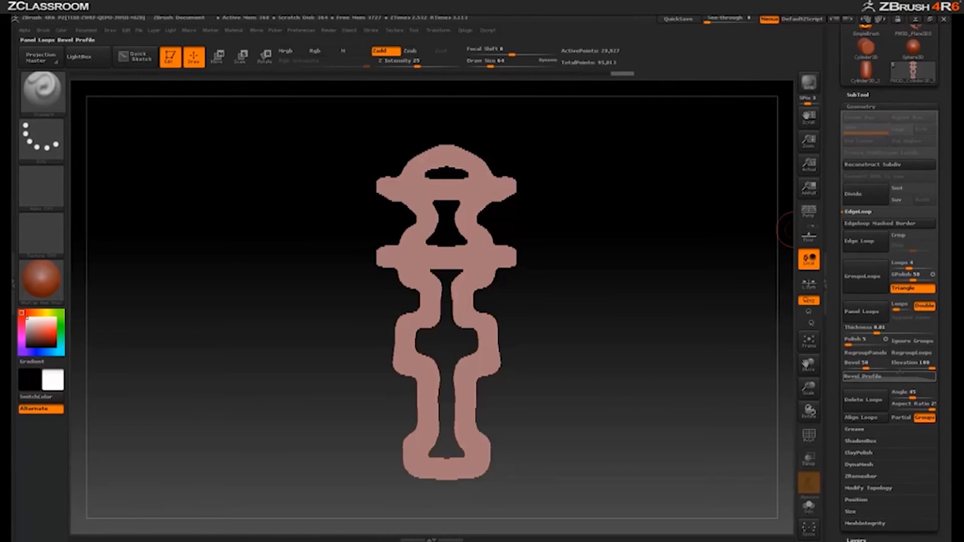
left_click_drag(601, 339, 613, 334)
right_click_drag(619, 314, 693, 320, "ctrl")
key("b")
key("s")
key("t")
left_click_drag(655, 317, 788, 322)
left_click(857, 312)
mouse_move(607, 318)
left_mouse_down()
mouse_move(628, 322)
mouse_move(613, 330)
left_mouse_up()
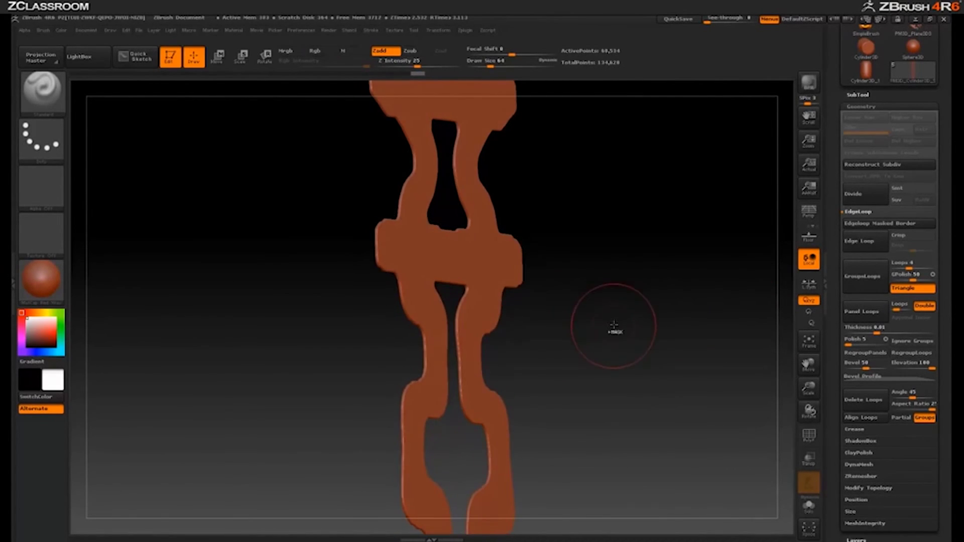
key("ctrl+z")
- Set the Panel Loops thickness to about 0.05 and test it on the ornament, undoing the test extrusion
left_click(875, 329)
left_click_drag(877, 332, 886, 333)
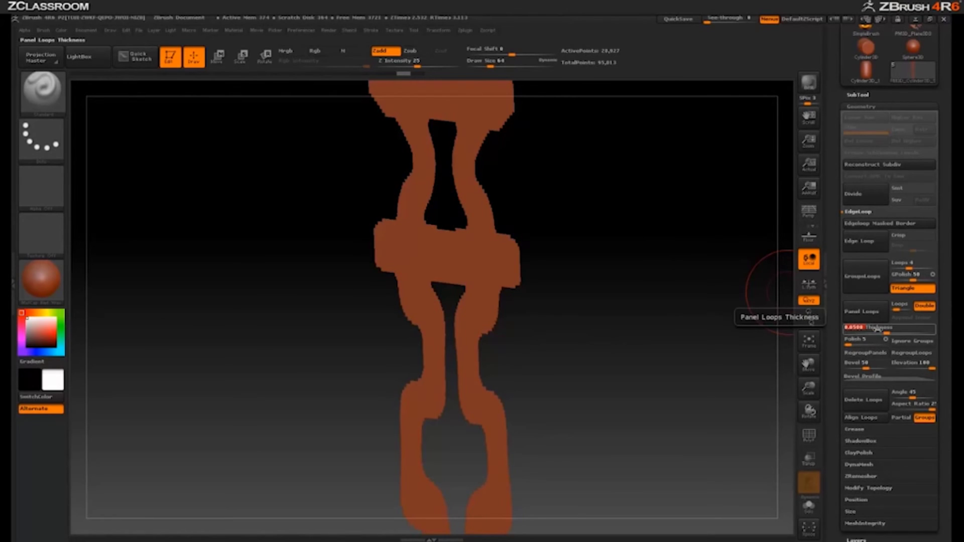
left_click(871, 315)
mouse_move(640, 323)
left_mouse_down()
mouse_move(614, 327)
mouse_move(656, 329)
mouse_move(613, 329)
mouse_move(655, 333)
mouse_move(639, 291)
left_mouse_up()
right_click_drag(647, 291, 703, 297, "ctrl")
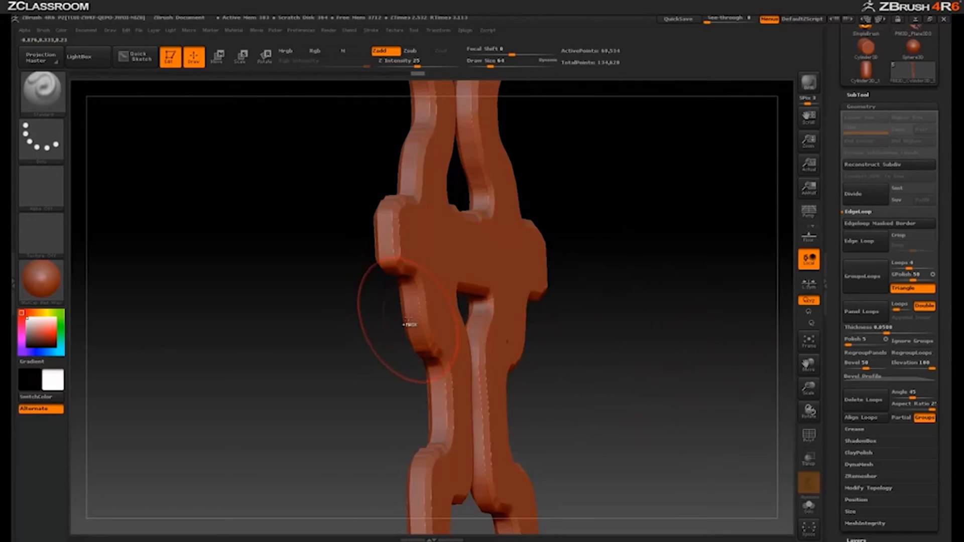
key("ctrl+z")
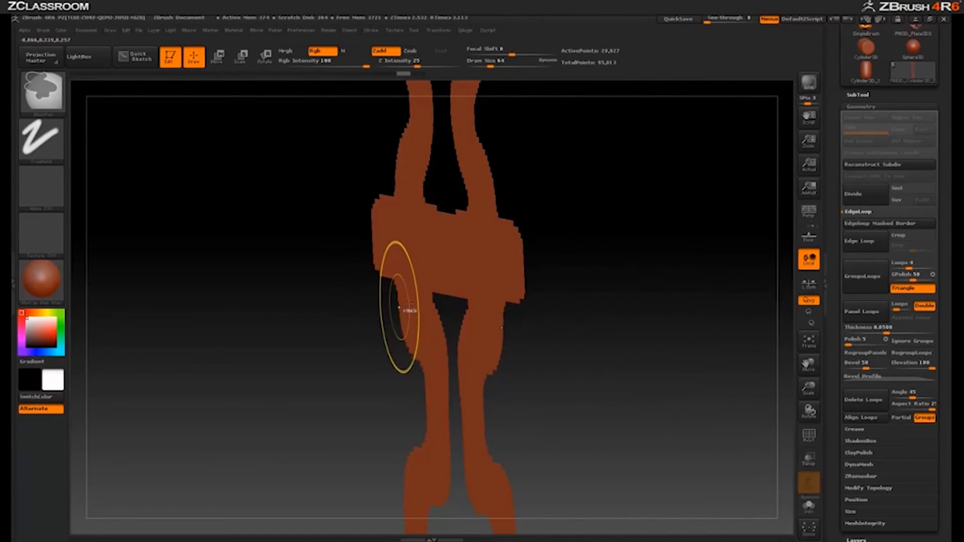
- Try Panel Loops with the elevation at -100 on the ornament and undo the result
key("b")
key("s")
key("t")
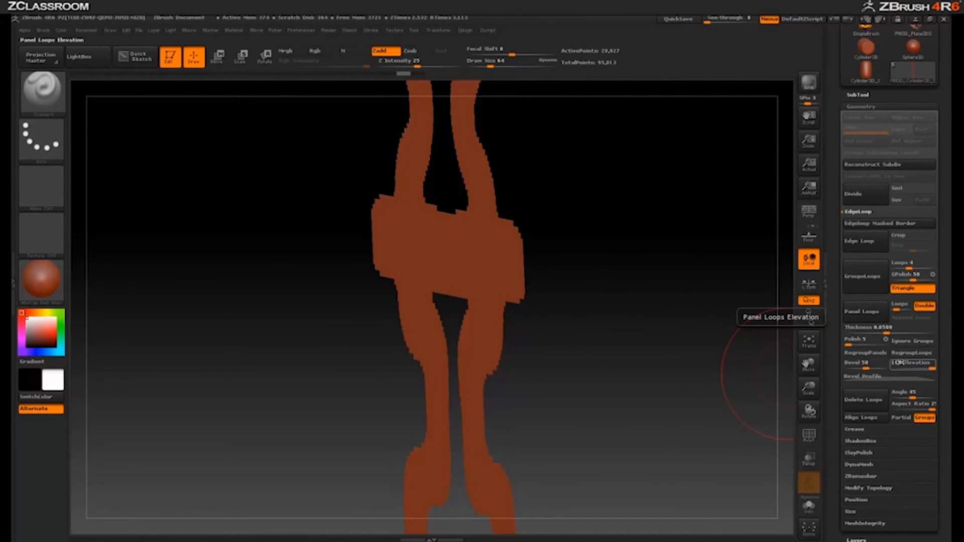
left_click_drag(927, 369, 891, 363)
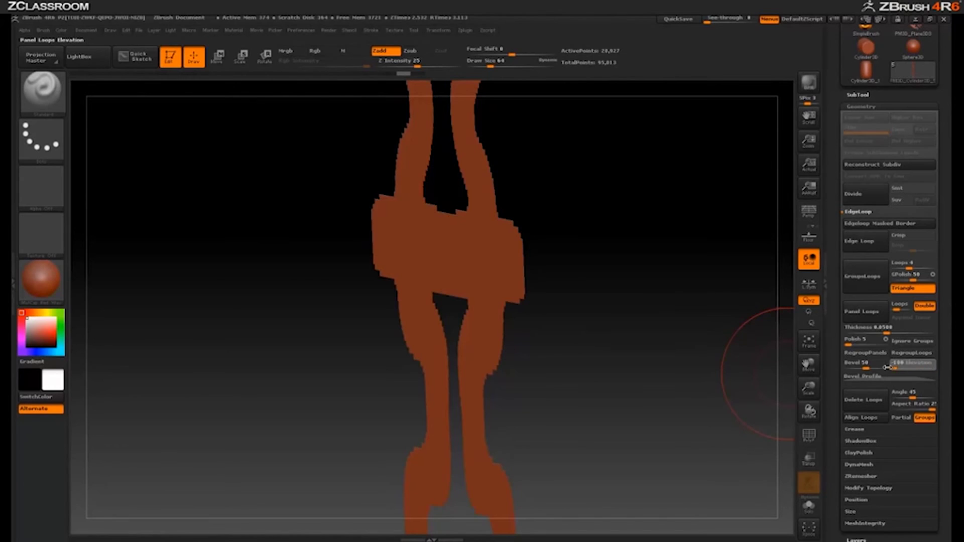
left_click(870, 319)
key("ctrl+z")
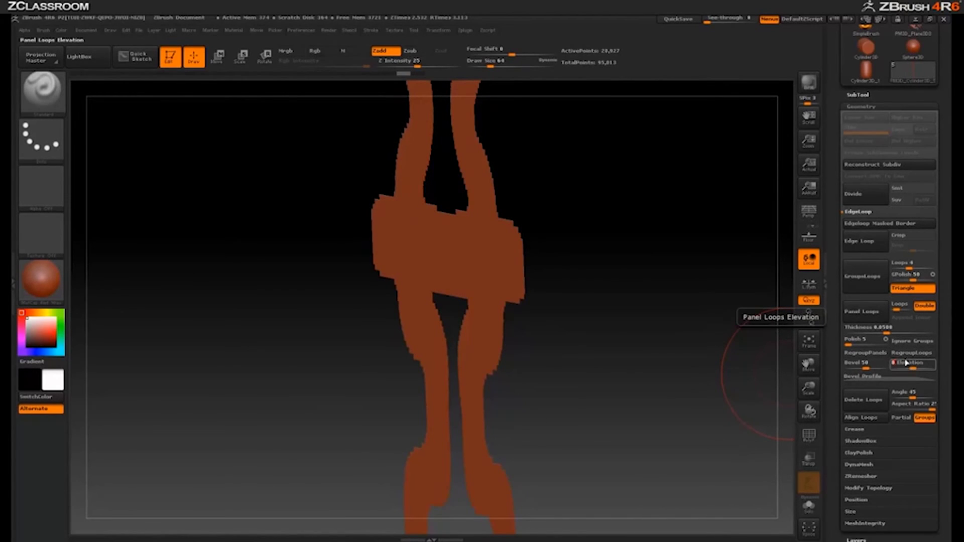
- Set the Panel Loops elevation to 0, apply it to the ornament, and compare the thickened shape with the flat one
left_click(862, 312)
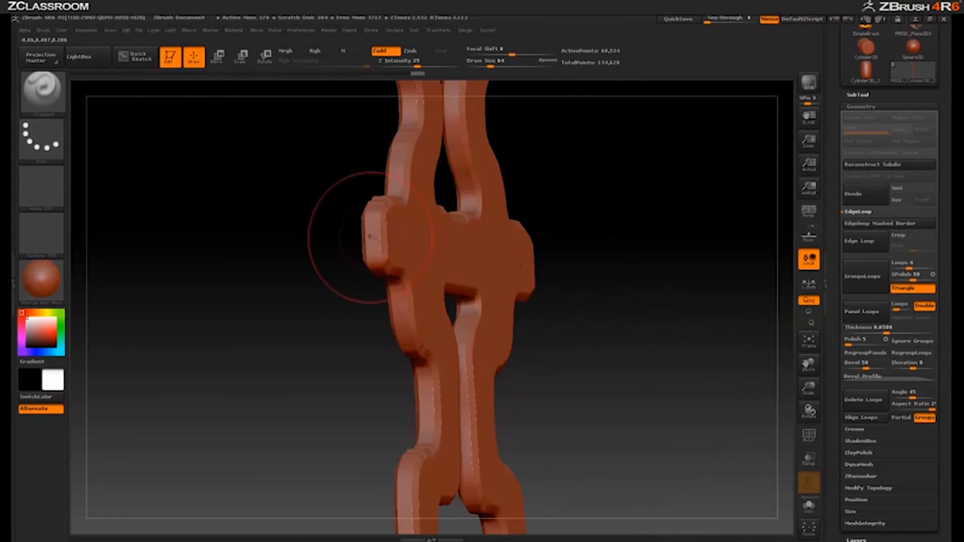
key("ctrl+z")
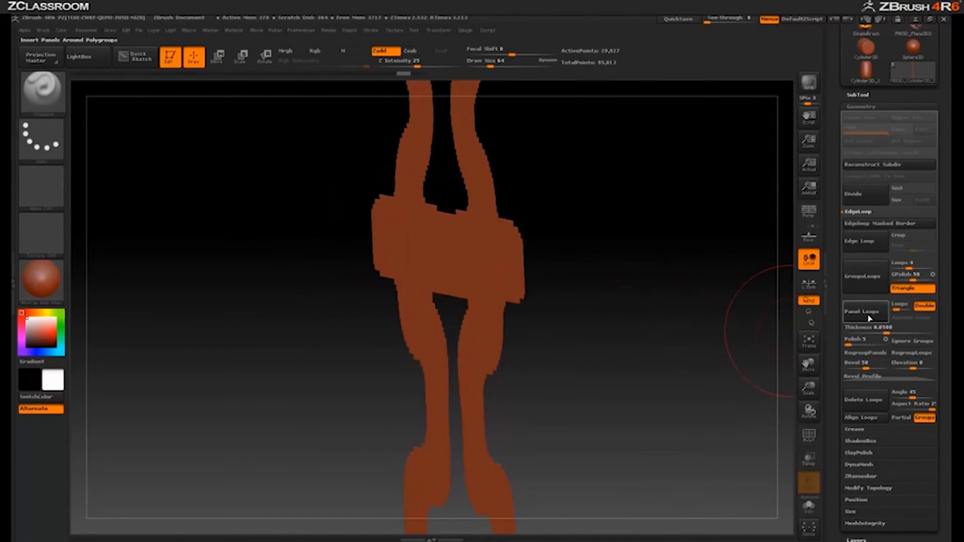
left_click(862, 312)
left_click_drag(607, 298, 611, 301)
right_click_drag(624, 266, 615, 237, "ctrl")
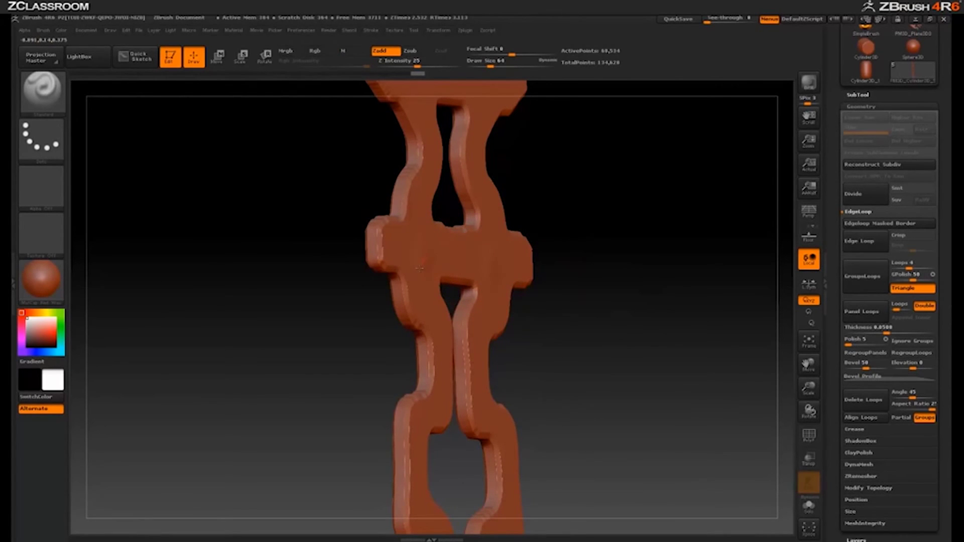
mouse_move(608, 292)
left_mouse_down()
mouse_move(635, 292)
mouse_move(589, 303)
left_mouse_up()
- Activate symmetry on the X axis and view the thickened ornament from several angles
left_click(440, 30)
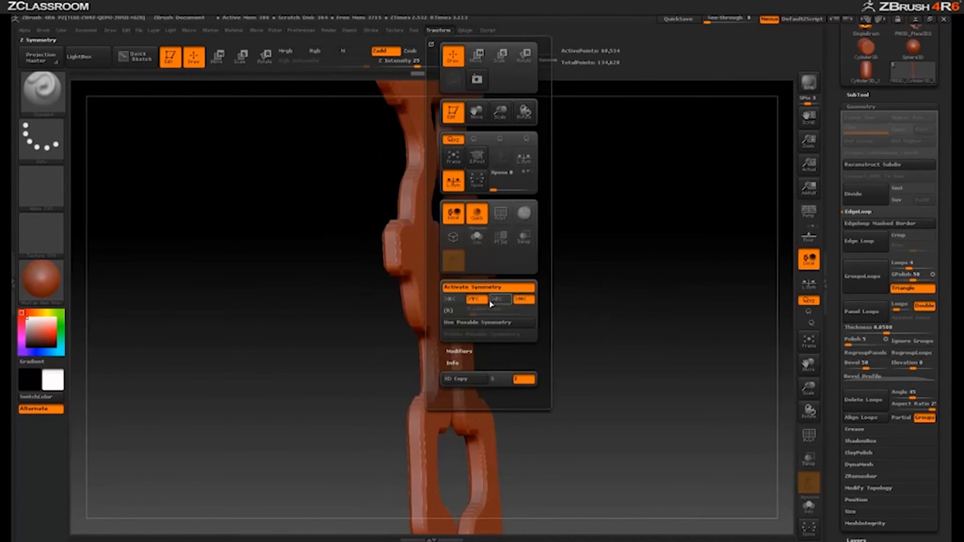
left_click(455, 300)
mouse_move(592, 303)
left_mouse_down()
mouse_move(611, 305)
mouse_move(578, 310)
left_mouse_up()
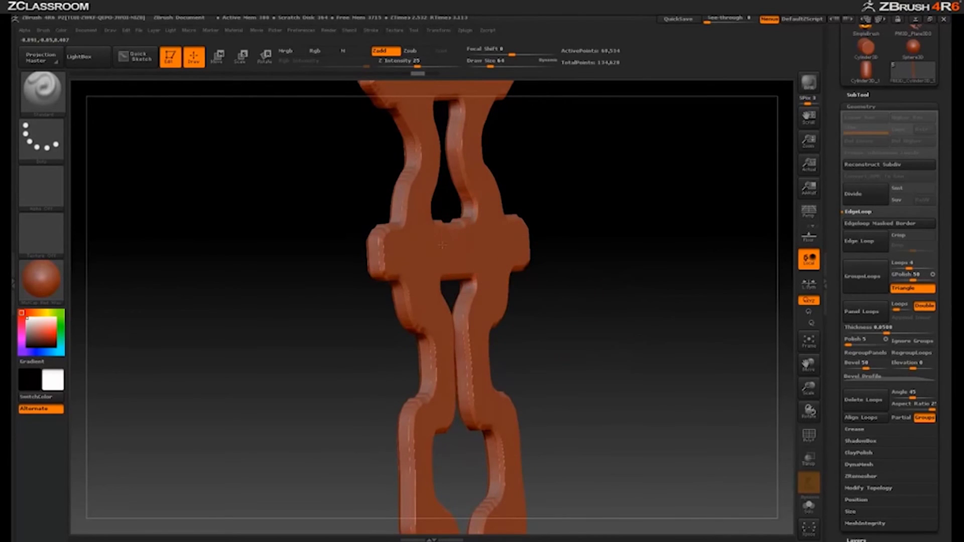
mouse_move(664, 314)
left_mouse_down()
mouse_move(628, 318)
mouse_move(636, 319)
mouse_move(572, 277)
left_mouse_up()
left_click_drag(606, 317, 577, 333)
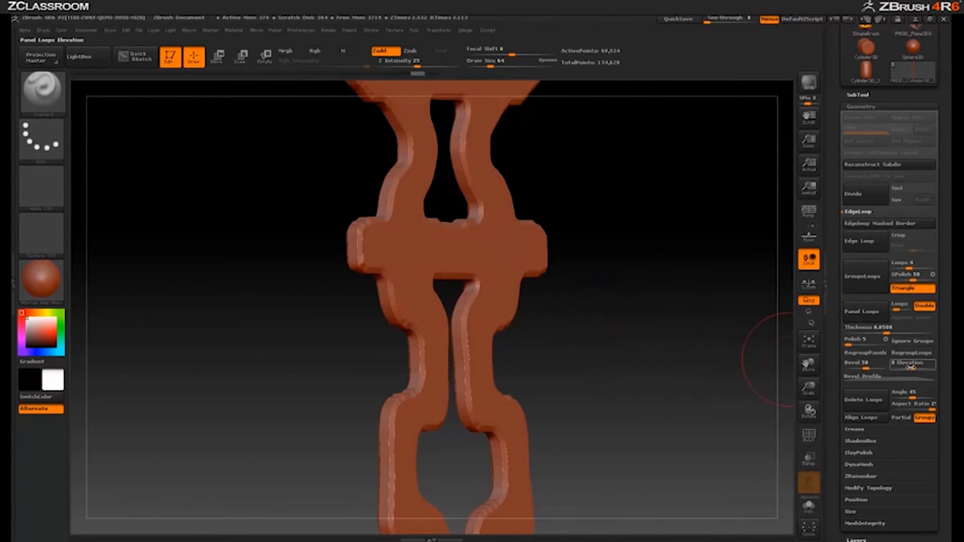
- Undo the thickening and reapply Panel Loops with elevation 0 to examine the ornament's beveled edges
key("ctrl+z")
mouse_move(665, 355)
left_mouse_down()
mouse_move(658, 359)
mouse_move(670, 359)
mouse_move(660, 303)
mouse_move(686, 316)
mouse_move(570, 337)
left_mouse_up()
left_click(855, 317)
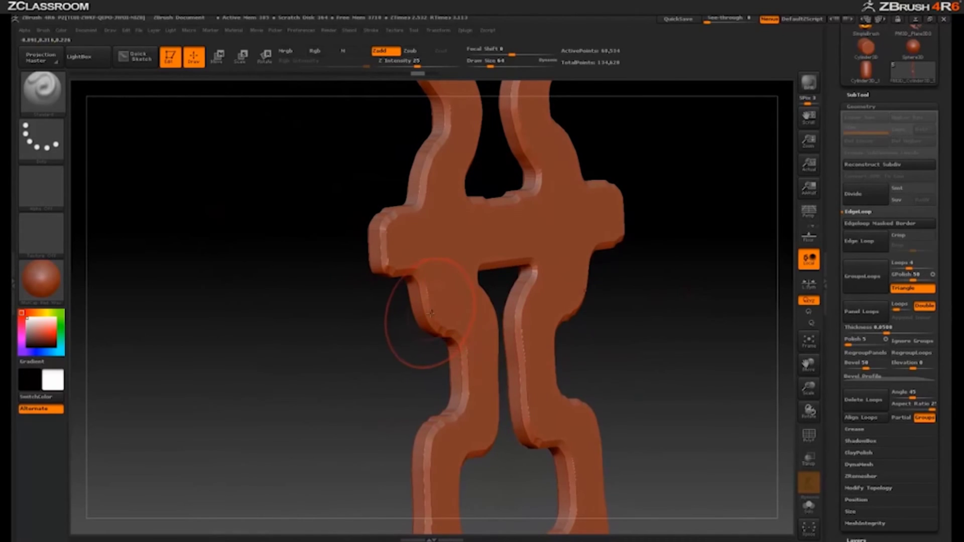
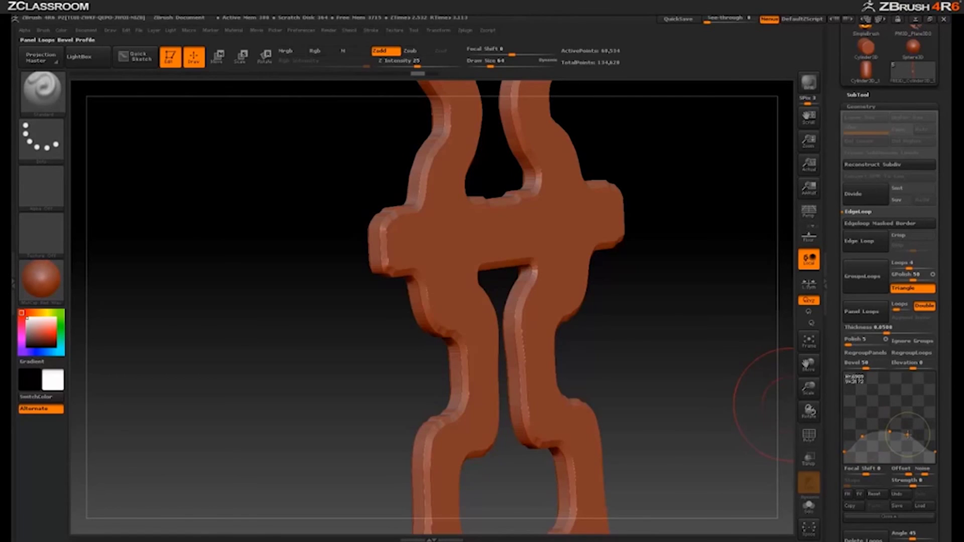
- Try a sharply peaked bevel profile by raising the curve's middle point, test Panel Loops with it and undo
left_click_drag(889, 432, 887, 418)
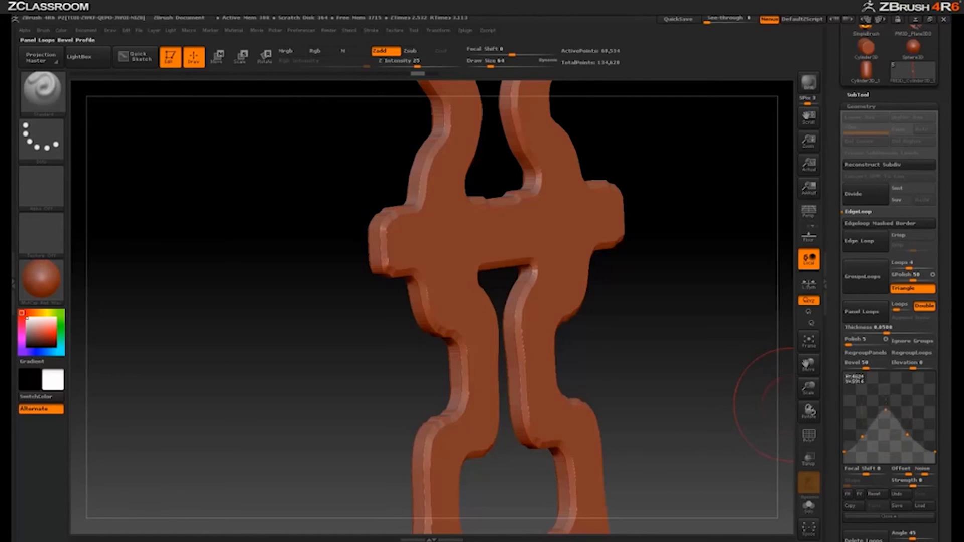
left_click(862, 312)
key("ctrl+z")
key("ctrl+z")
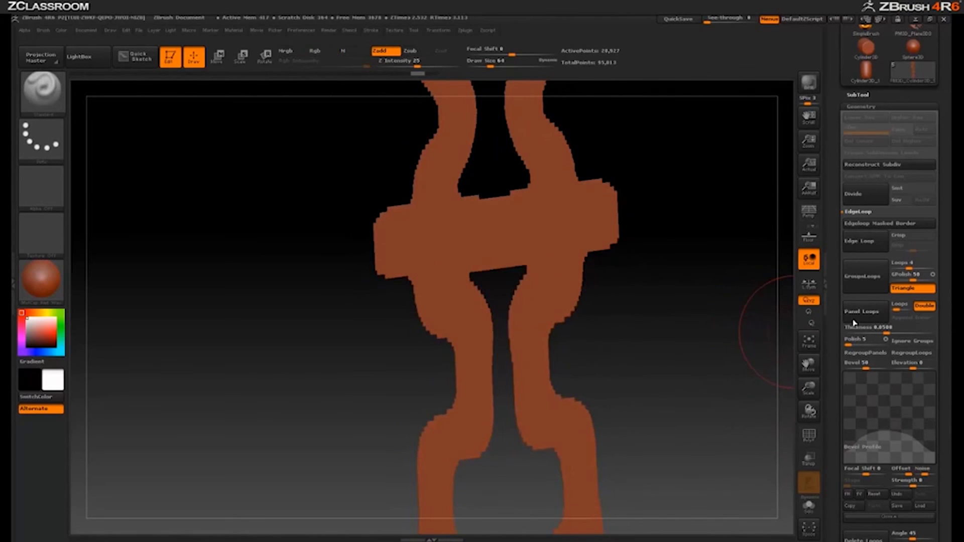
- Apply Panel Loops to the ornament with the rounded bevel profile, checking the edges from the side and front against the flat shape
left_click(861, 311)
left_click_drag(677, 338, 602, 299)
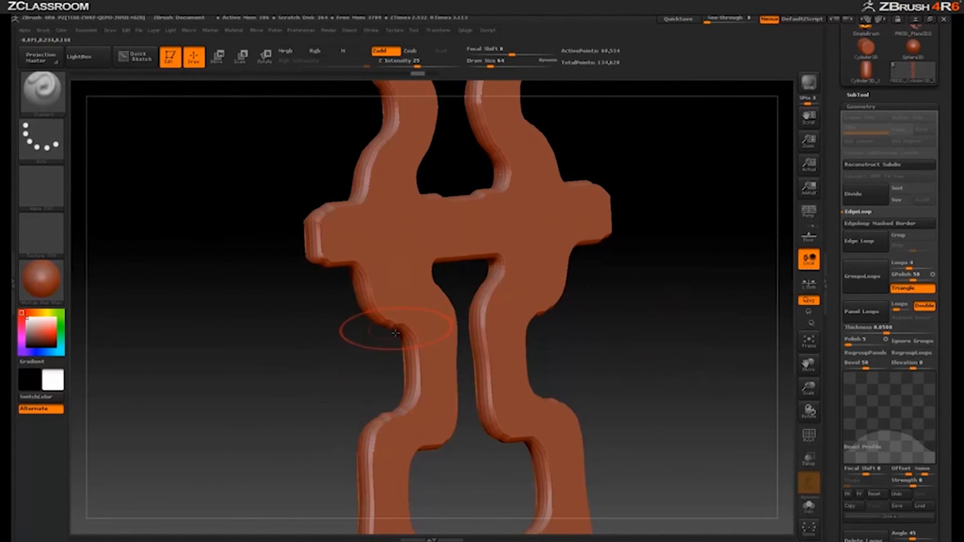
left_click_drag(671, 362, 656, 357, "shift")
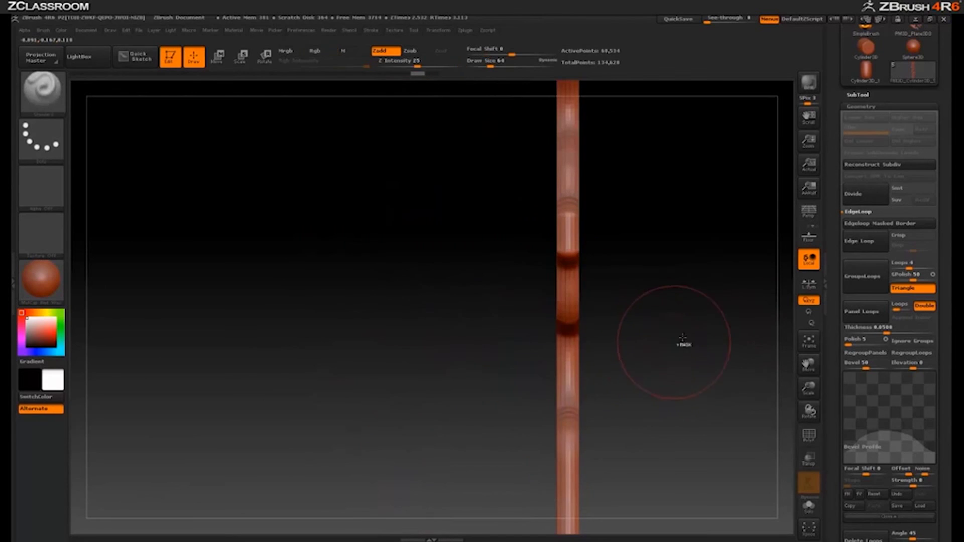
right_click_drag(683, 304, 671, 258, "ctrl")
left_click_drag(654, 309, 724, 298)
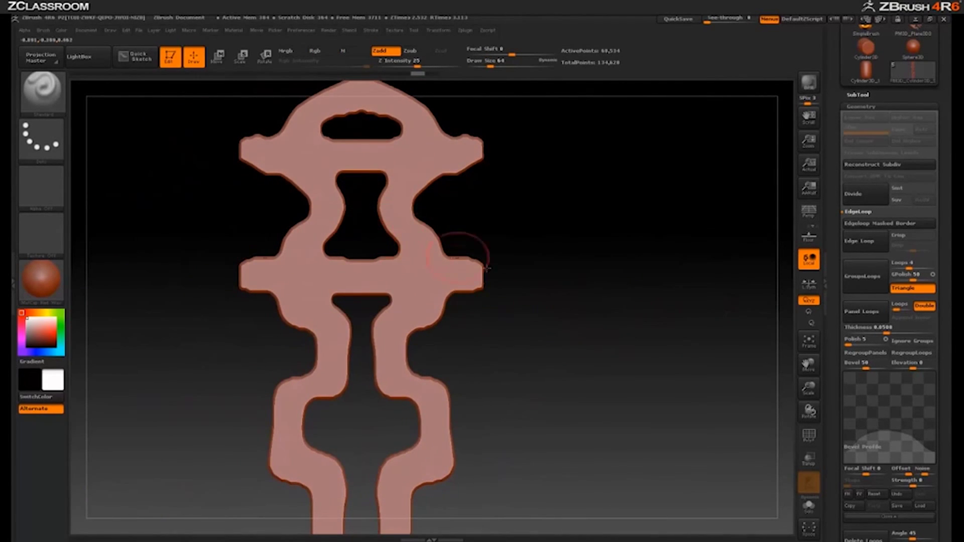
key("ctrl+z")
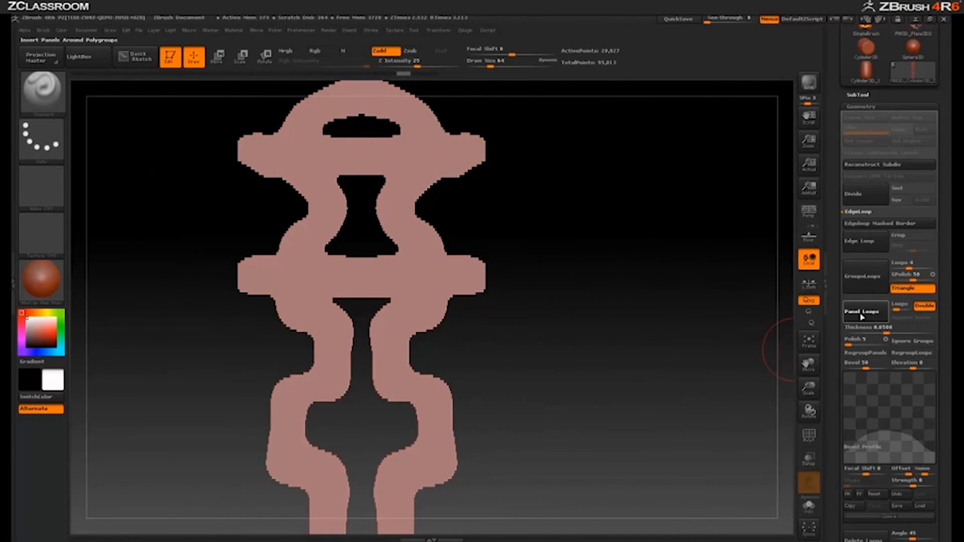
left_click(861, 316)
- Smooth the thickened ornament's jagged edges by applying a slight Relax deformation
left_click_drag(836, 416, 832, 308)
left_click(863, 320)
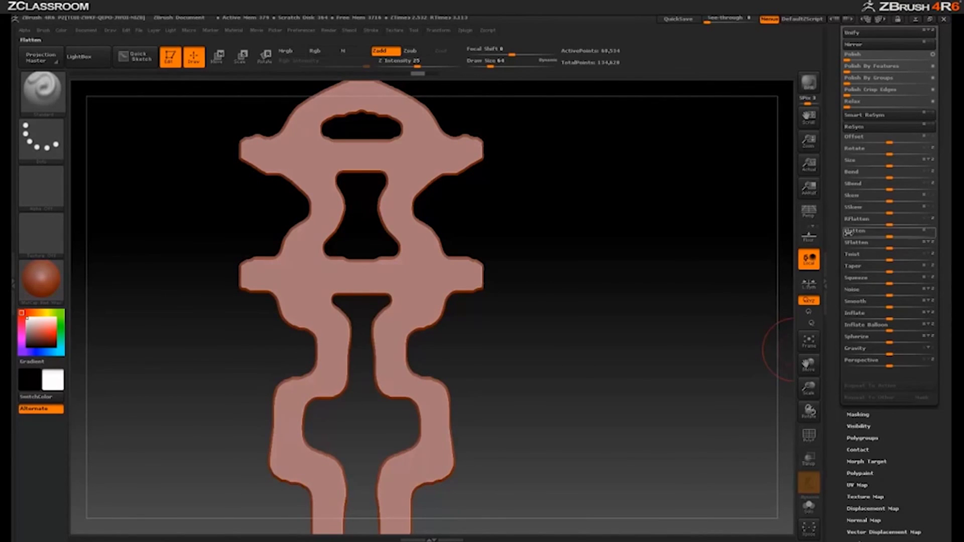
scroll(836, 195, "up", 5)
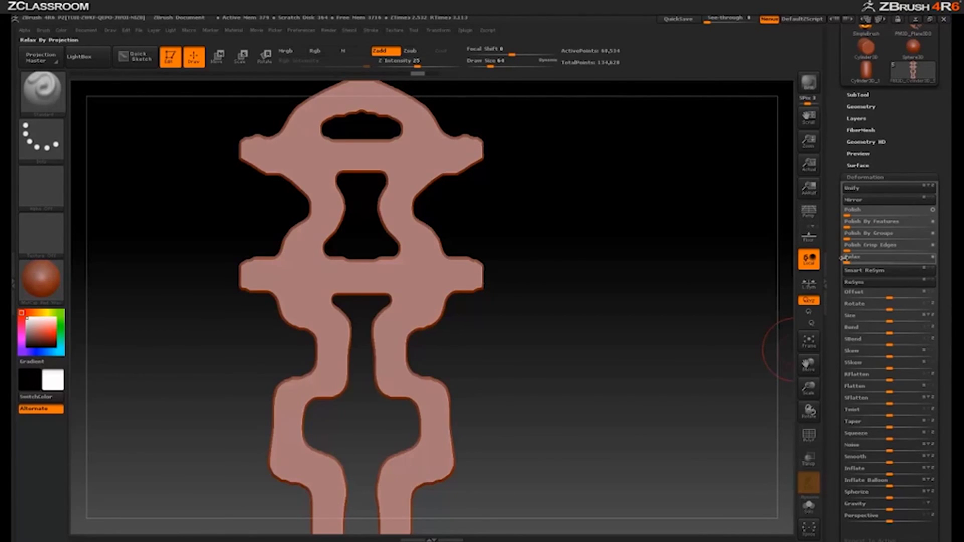
left_click_drag(848, 262, 860, 262)
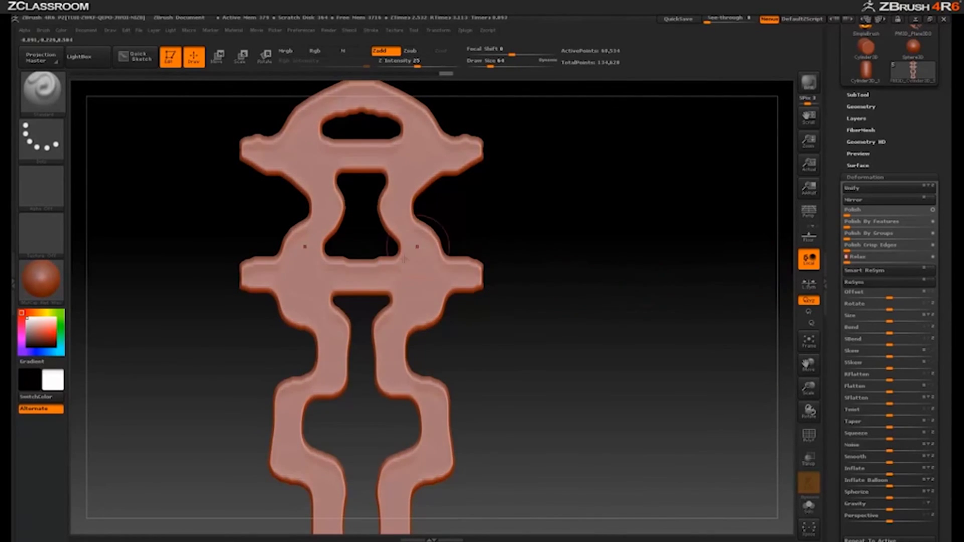
- Increase the See-through amount to compare the ornament with the lantern reference photo behind the window
mouse_move(515, 255)
left_mouse_down()
mouse_move(563, 243)
mouse_move(517, 252)
mouse_move(532, 252)
left_mouse_up()
left_click_drag(710, 18, 757, 21)
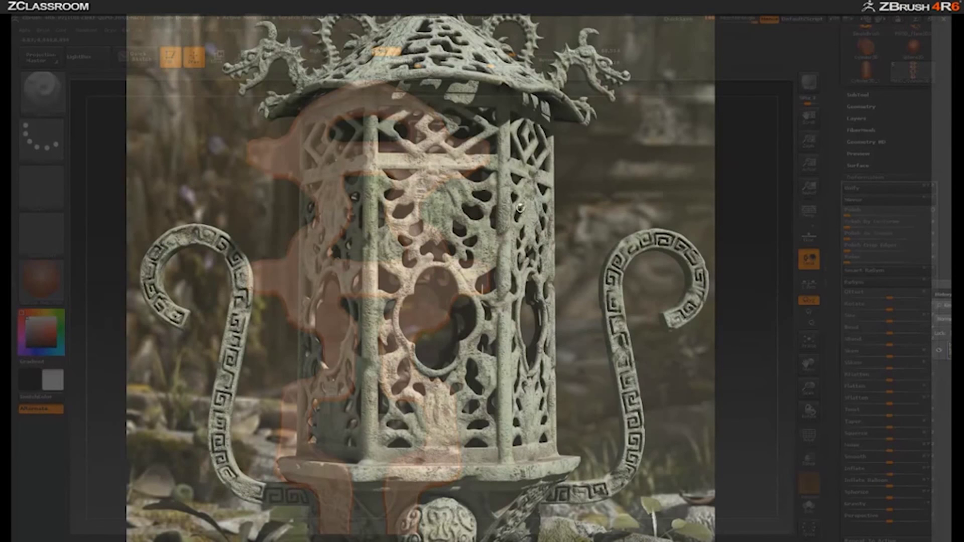
- Reset See-through to 0 and examine the whole thickened ornament from the front
left_click_drag(751, 20, 703, 21)
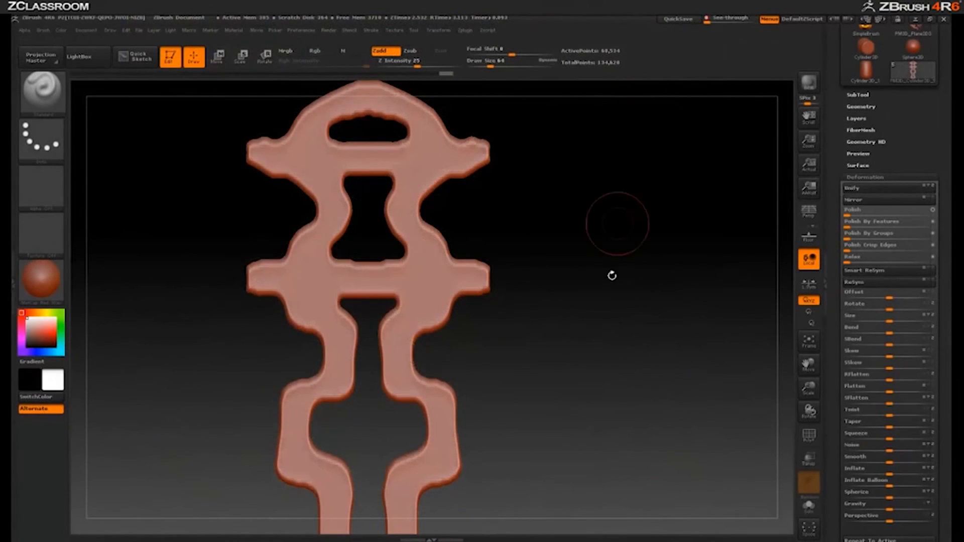
left_click_drag(611, 275, 620, 328)
right_click_drag(621, 329, 606, 249, "ctrl")
mouse_move(588, 324)
left_mouse_down("alt")
mouse_move(618, 296)
mouse_move(570, 312)
mouse_move(631, 303)
mouse_move(611, 304)
mouse_move(631, 233)
left_mouse_up("alt")
right_click_drag(624, 249, 635, 254, "ctrl")
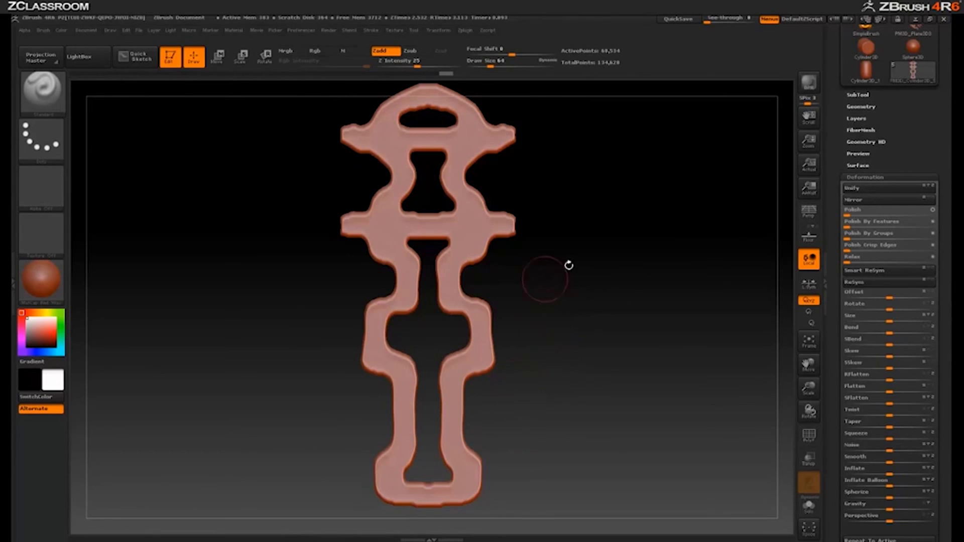
- Delete the thickened ornament subtool from the lantern's subtool list
left_click_drag(839, 131, 839, 217)
left_click(858, 251)
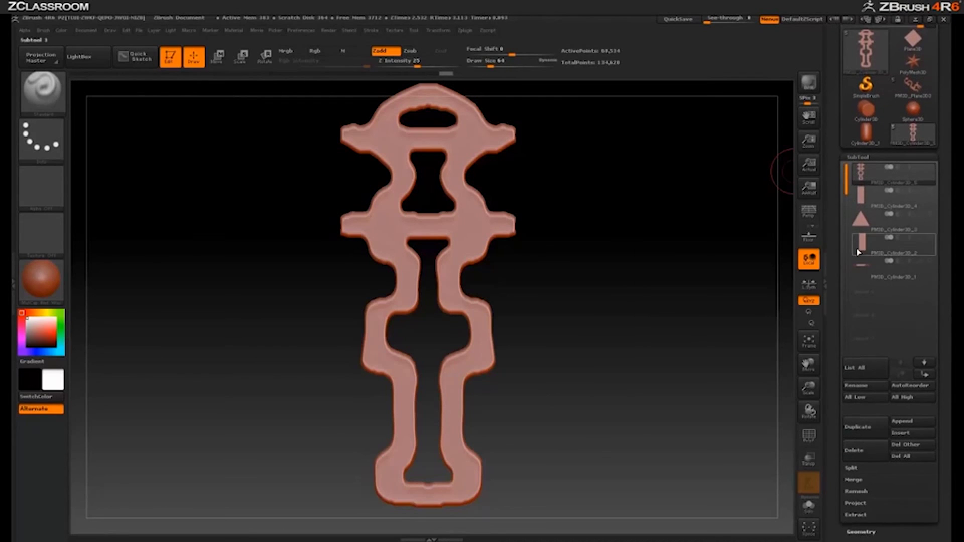
left_click(859, 451)
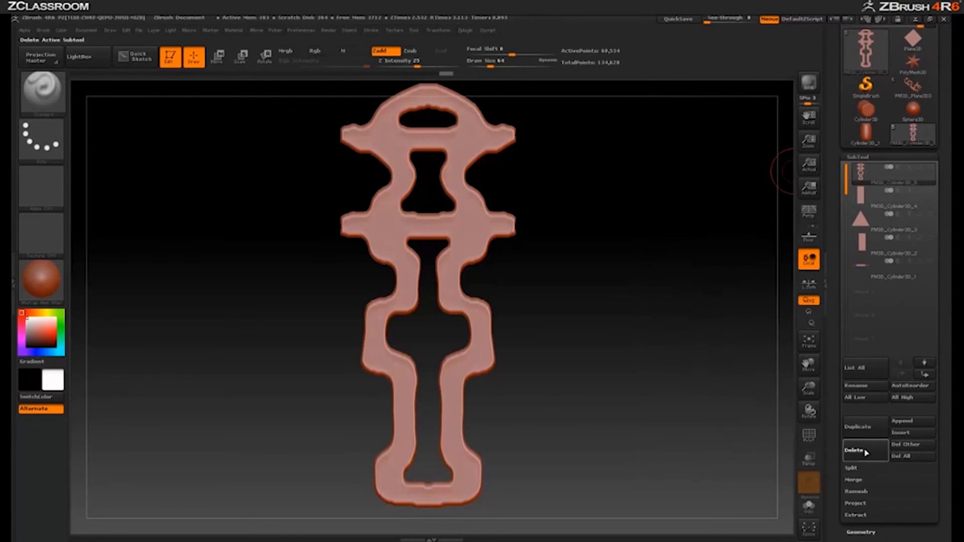
mouse_move(874, 194)
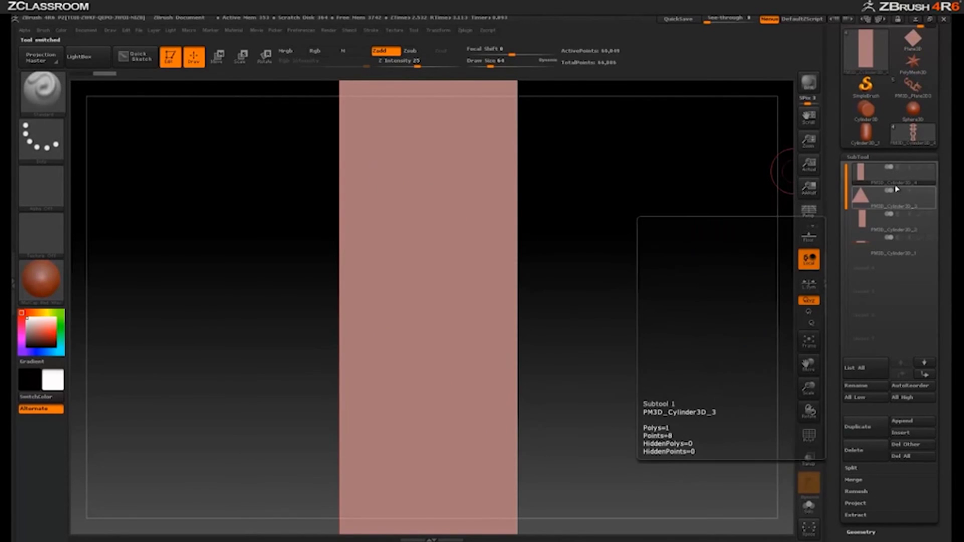
mouse_move(865, 210)
mouse_move(869, 245)
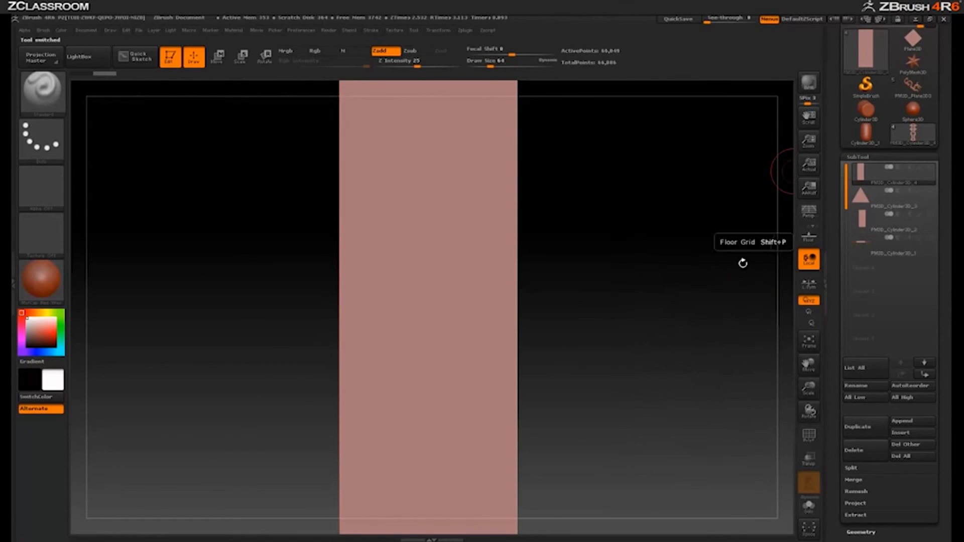
- Compare the plain rectangular panel with the lantern reference photo using See-through, and return See-through to 0
mouse_move(656, 279)
left_mouse_down()
mouse_move(656, 254)
mouse_move(651, 291)
left_mouse_up()
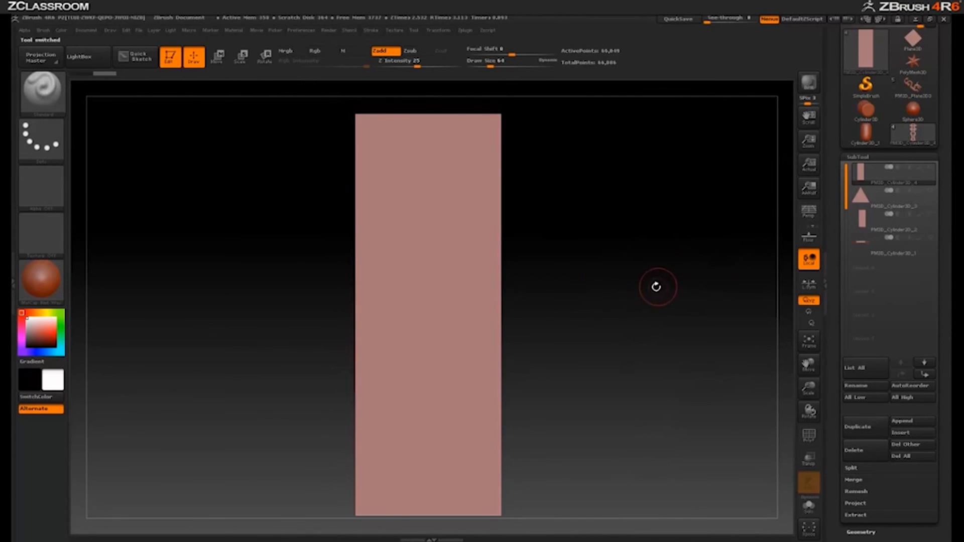
left_click_drag(709, 23, 764, 24)
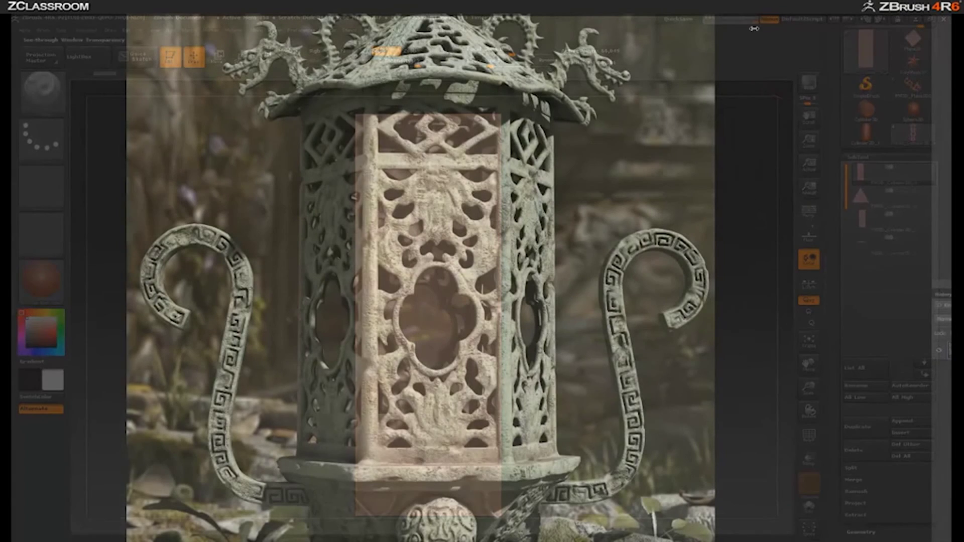
left_click_drag(744, 20, 703, 21)
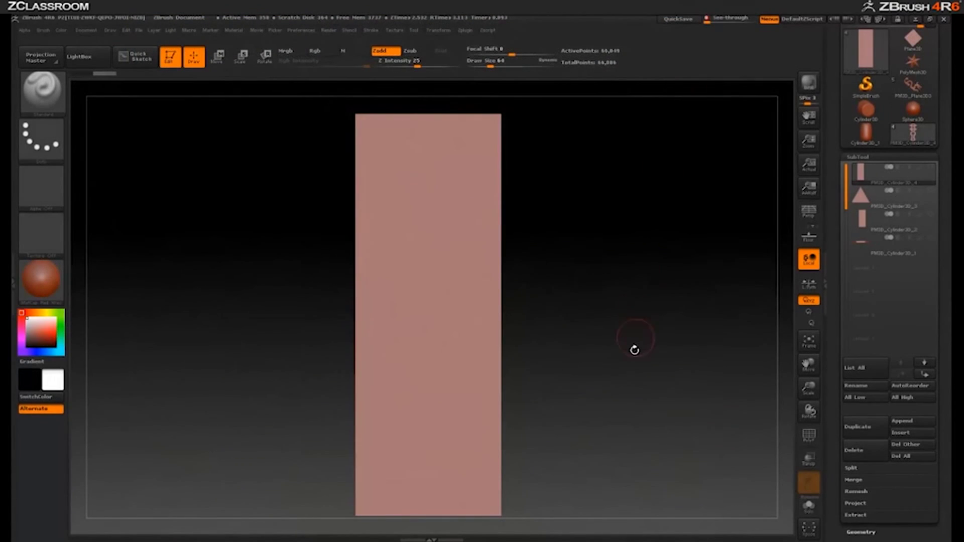